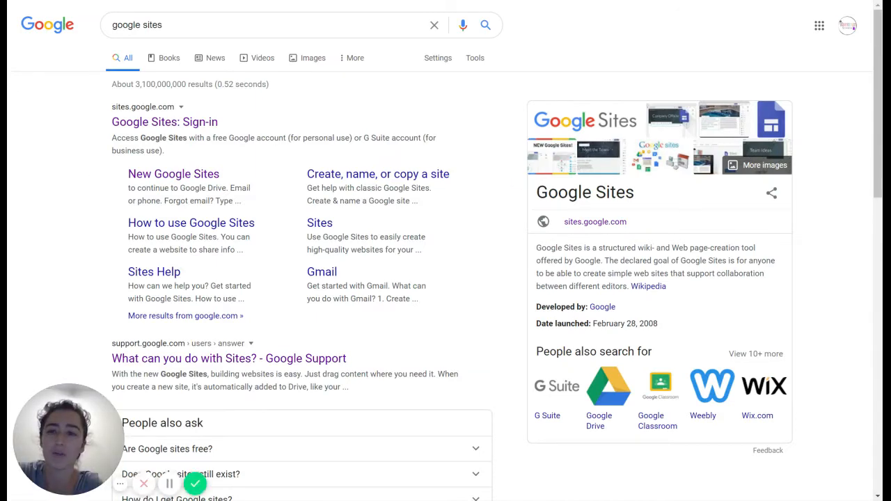
# - Open New Google Sites and change the class template's site name in the page header to "7th Grade Science"
pyautogui.click(192, 178)
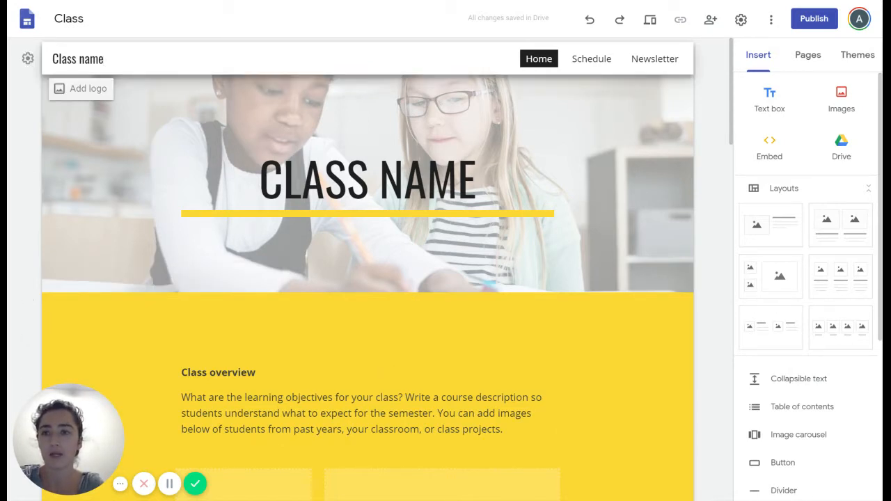
pyautogui.moveTo(103, 59); pyautogui.dragTo(28, 64)
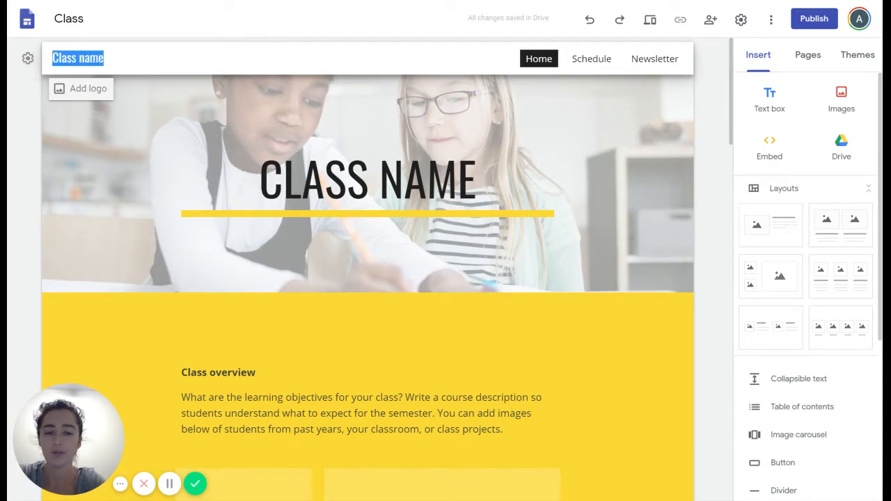
pyautogui.write('7th s')
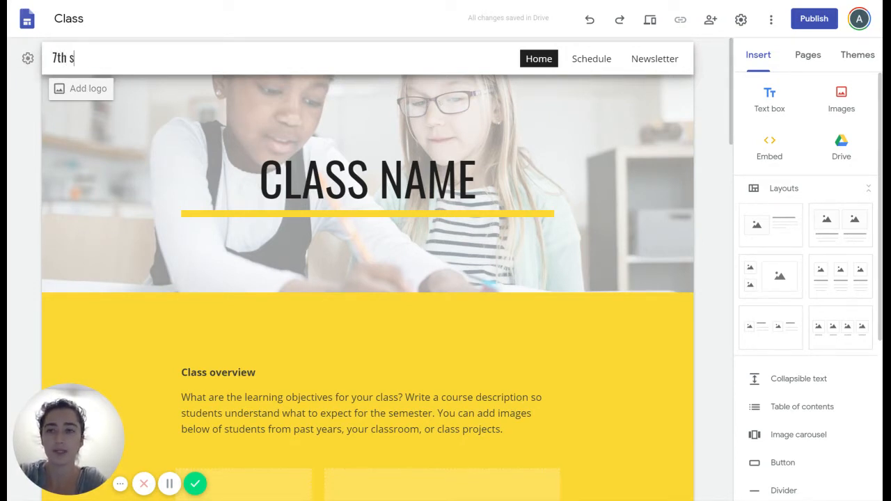
pyautogui.press('BackSpace')
pyautogui.write('Grade Science')
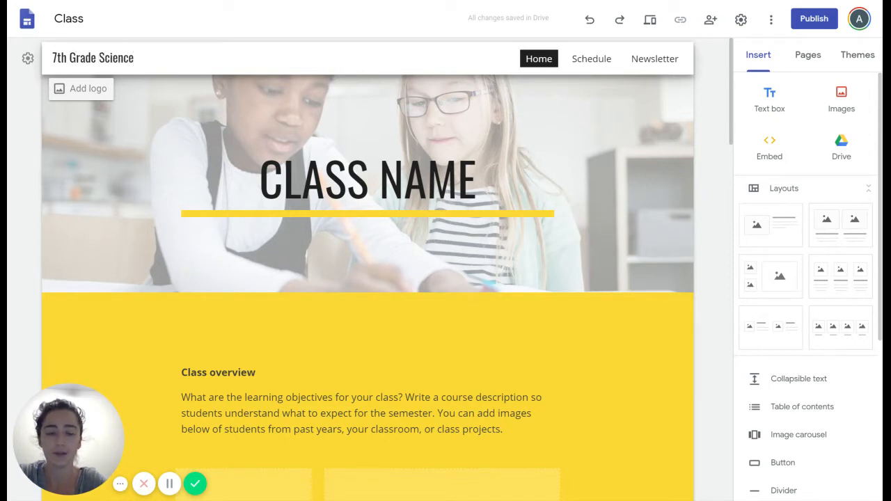
# - Extend the site name in the page header with the school year so it reads "7th Grade Science - 2020-21"
pyautogui.write(' - Period:')
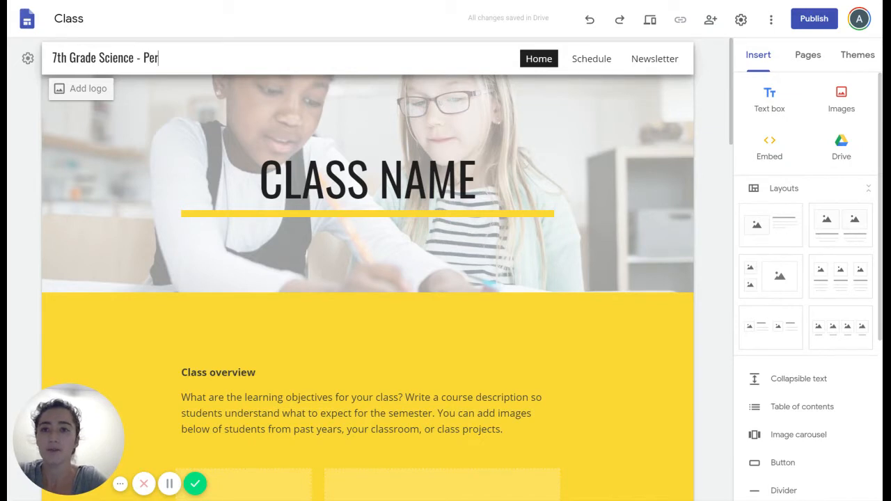
pyautogui.press('BackSpace')
pyautogui.press('BackSpace')
pyautogui.press('BackSpace')
pyautogui.press('BackSpace')
pyautogui.press('BackSpace')
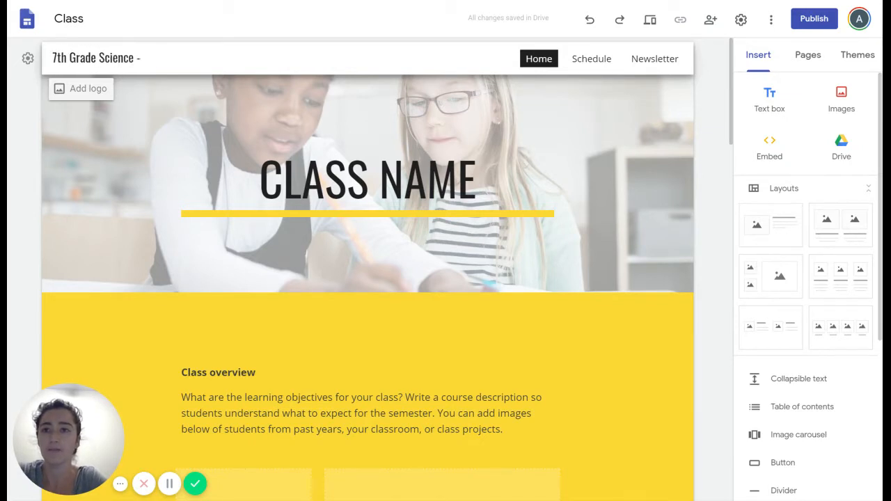
pyautogui.write('2020')
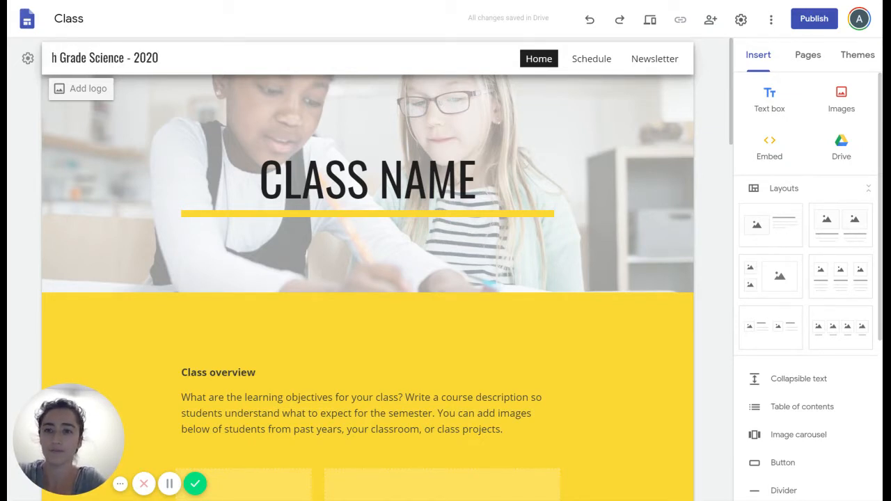
pyautogui.write('-21')
# - Rename the site document, trying "Period 1" and settling on "Honors"
pyautogui.click(82, 19)
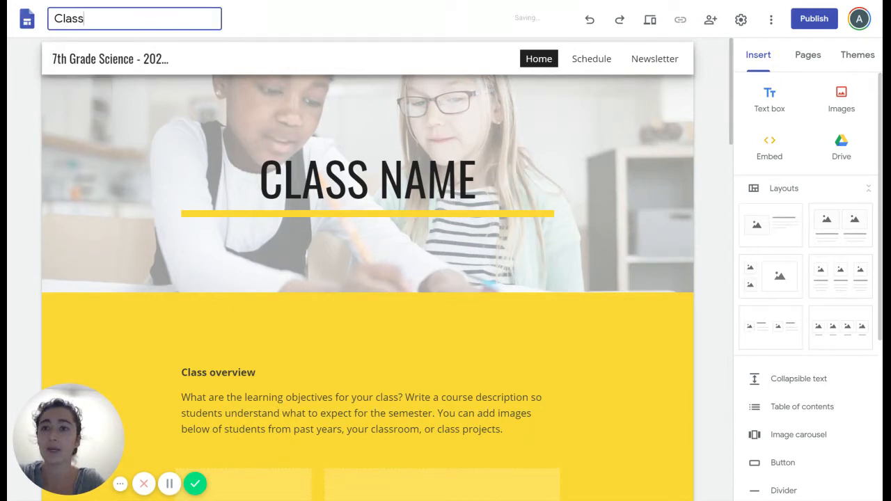
pyautogui.hotkey('ctrl', 'a')
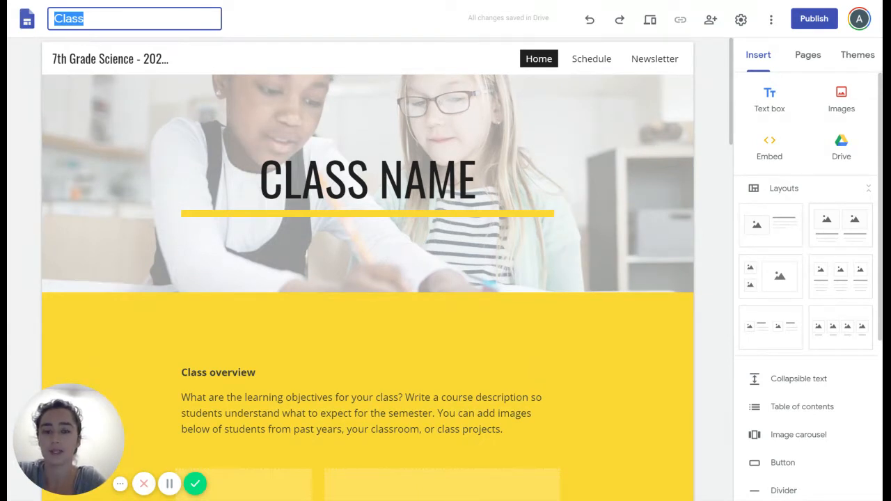
pyautogui.write('Period 1')
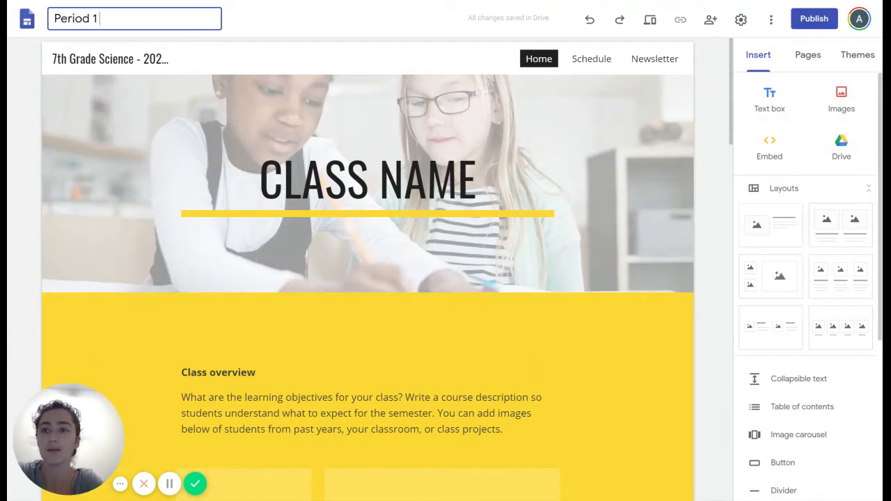
pyautogui.write(' or')
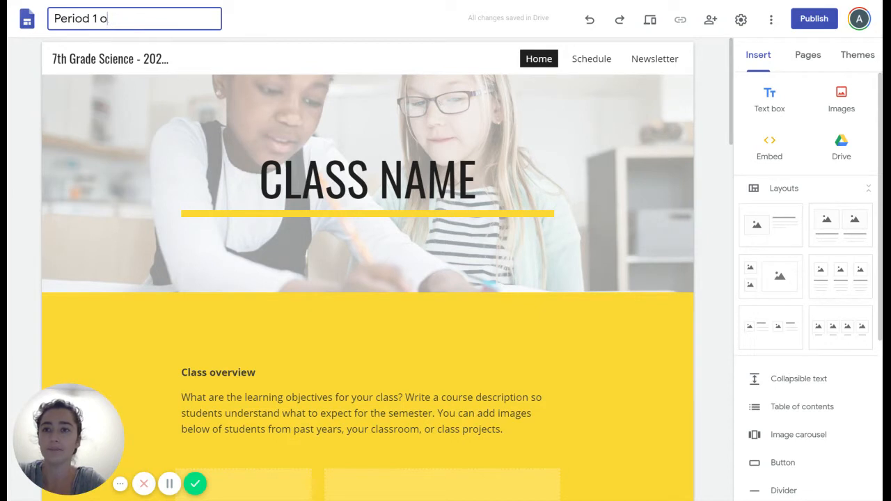
pyautogui.hotkey('ctrl', 'a')
pyautogui.write('Honors')
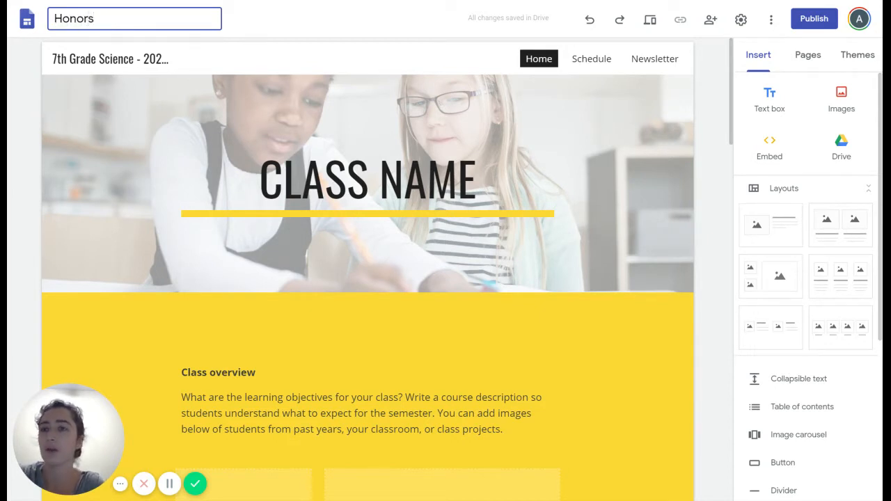
# - Remove "- 2020-21" from the end of the site name in the page header
pyautogui.click(138, 58)
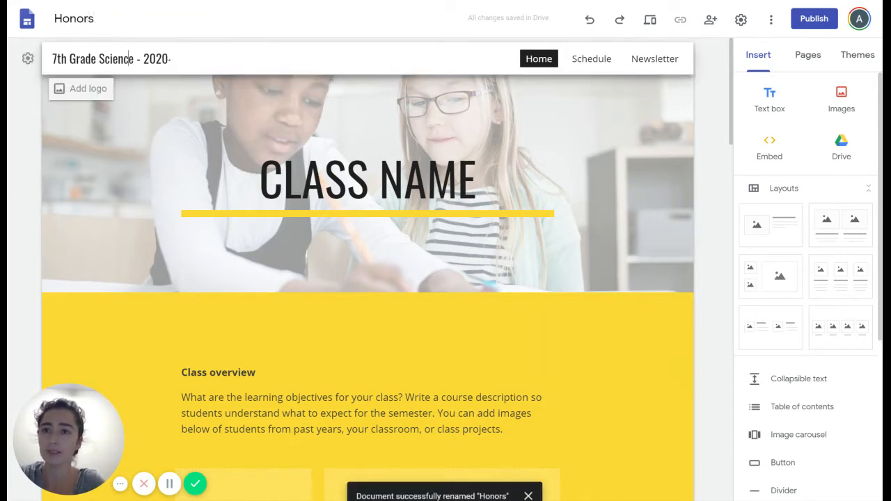
pyautogui.moveTo(138, 59); pyautogui.dragTo(173, 59)
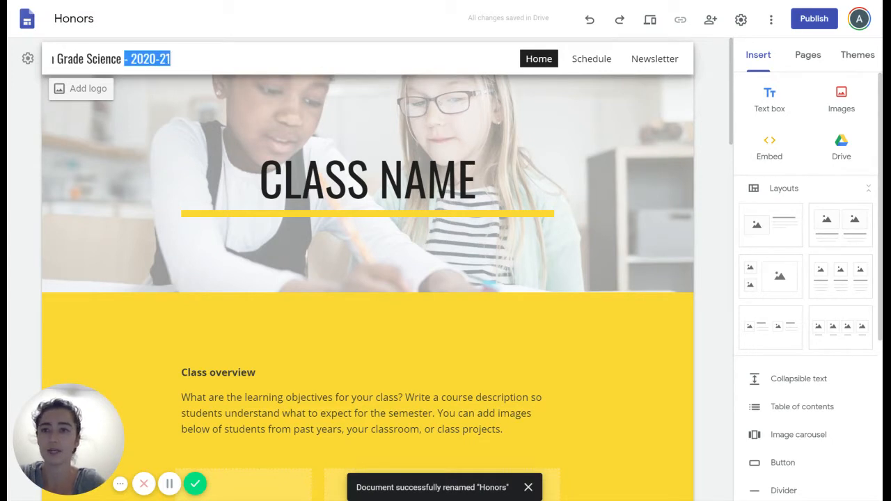
pyautogui.press('BackSpace')
# - Rename the site document as "2020-21 7th grade science"
pyautogui.click(74, 18)
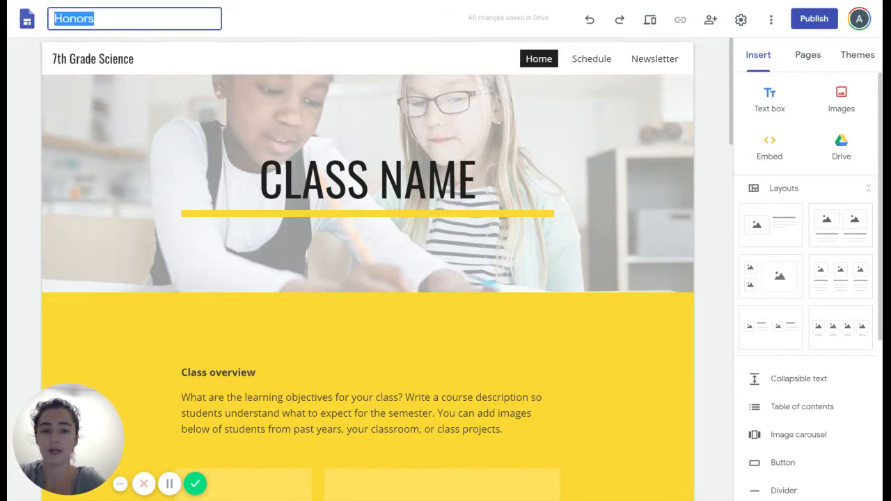
pyautogui.write('2020-21')
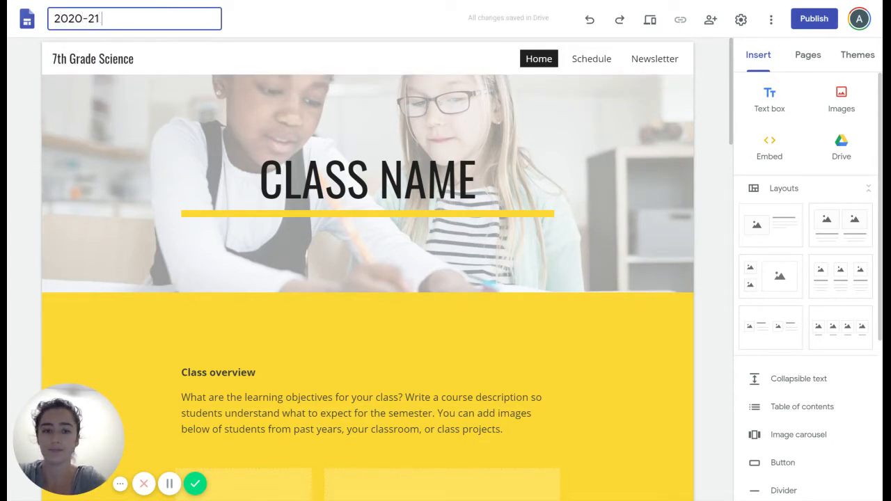
pyautogui.write(' 7th grade science')
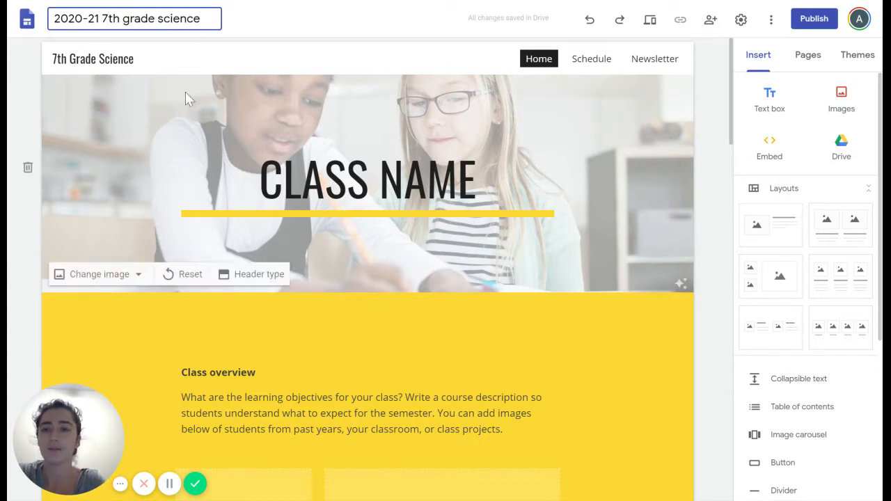
pyautogui.press('Return')
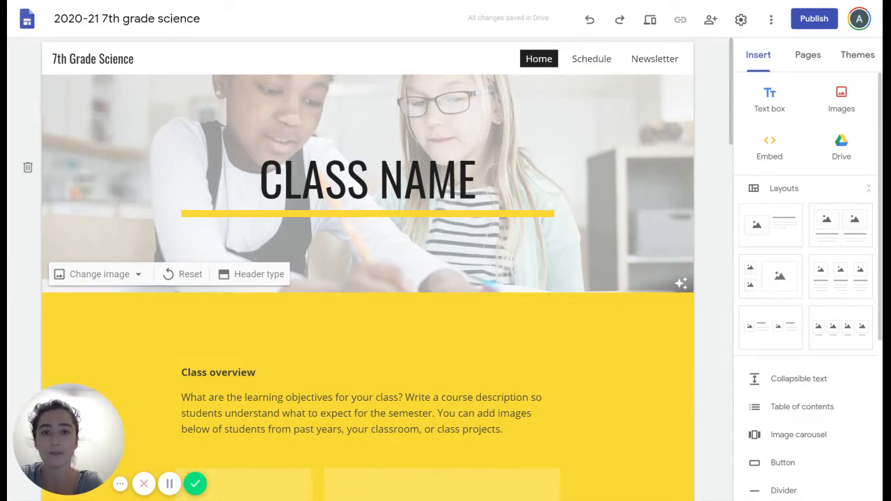
# - Replace the home page's header image with the teal and beige seascape from the image gallery
pyautogui.click(106, 279)
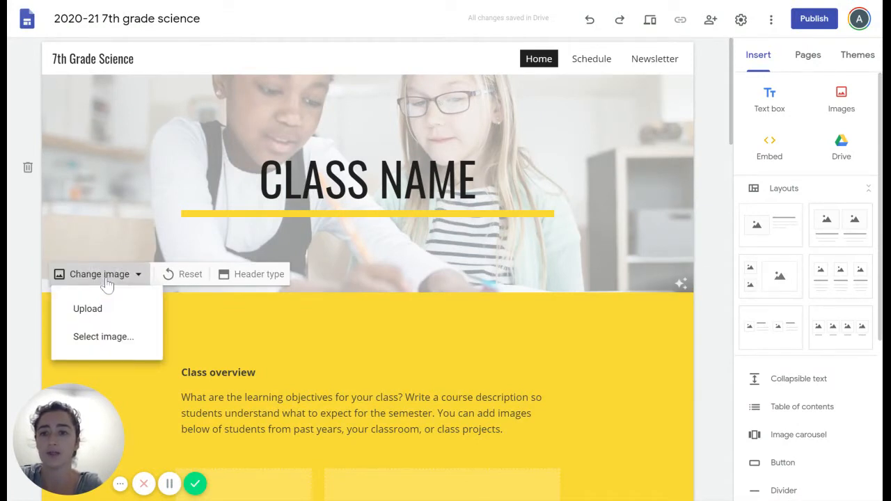
pyautogui.click(132, 347)
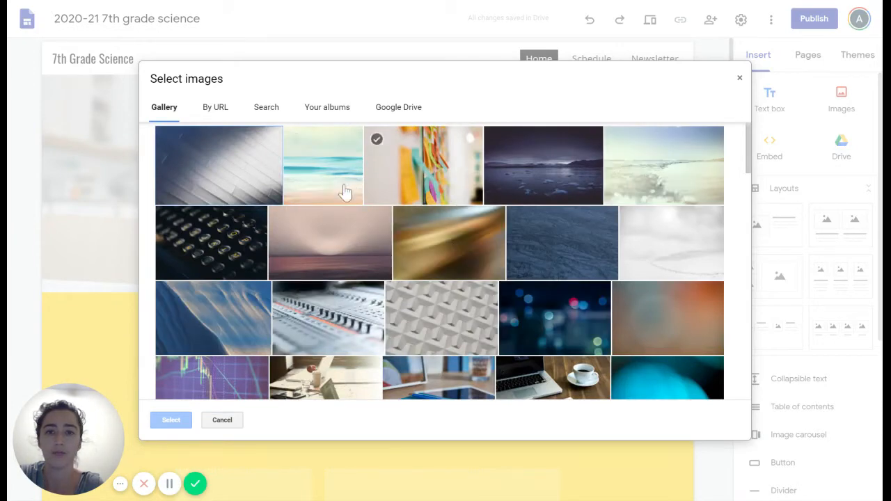
pyautogui.click(322, 185)
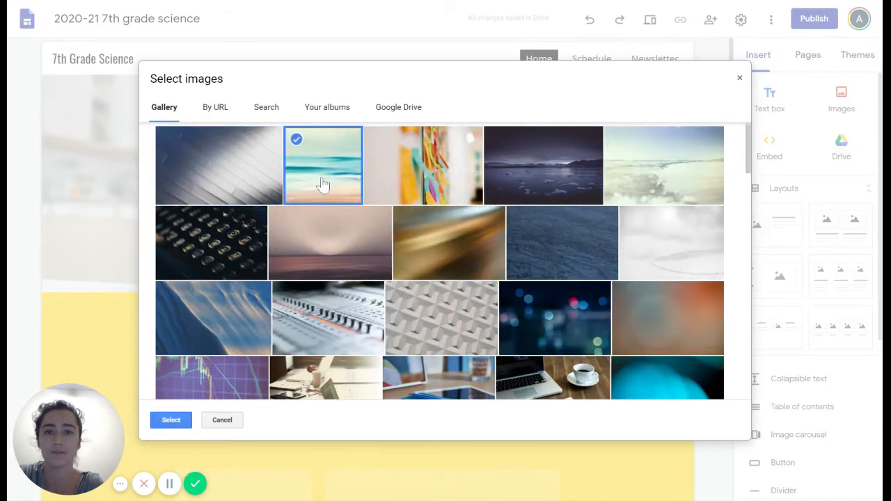
pyautogui.click(167, 421)
# - Try the Cover, Large banner and Banner header types, and set the home page header to Title only
pyautogui.moveTo(205, 291)
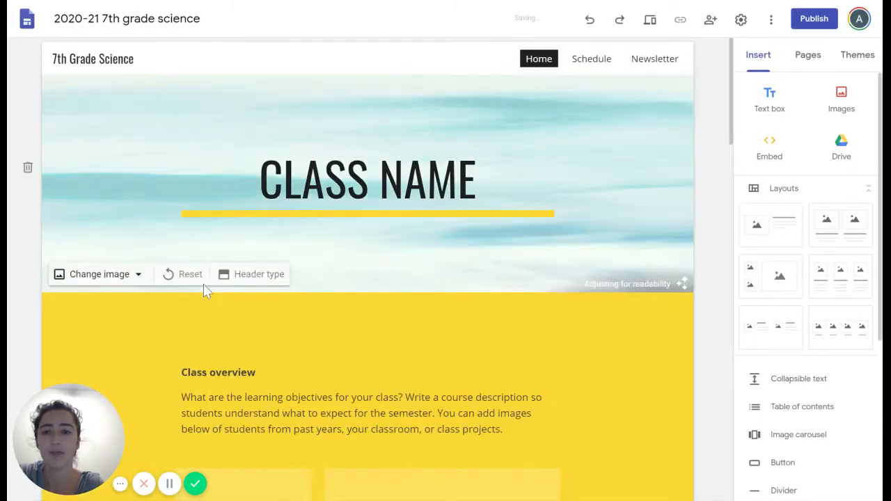
pyautogui.click(229, 278)
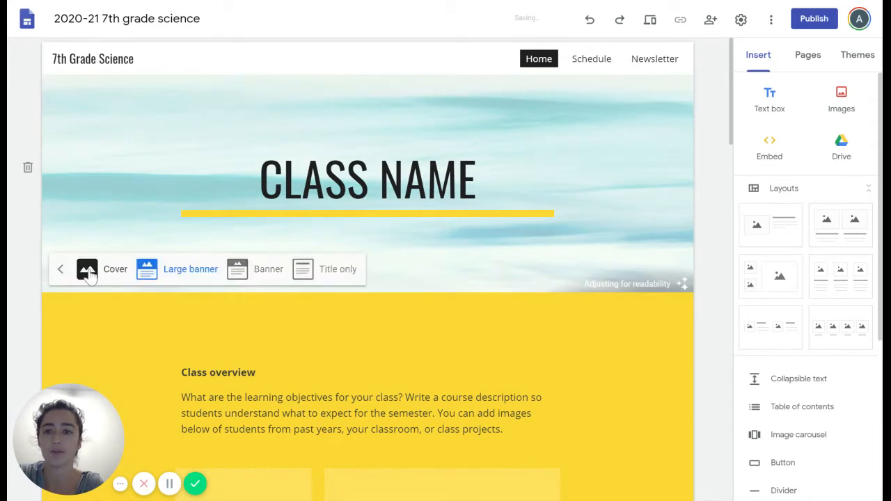
pyautogui.click(88, 269)
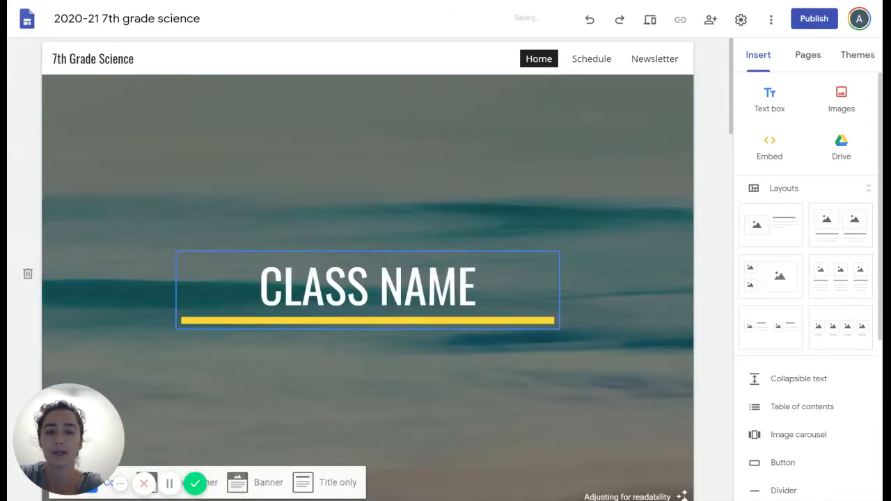
pyautogui.scroll(-2, 597, 319)
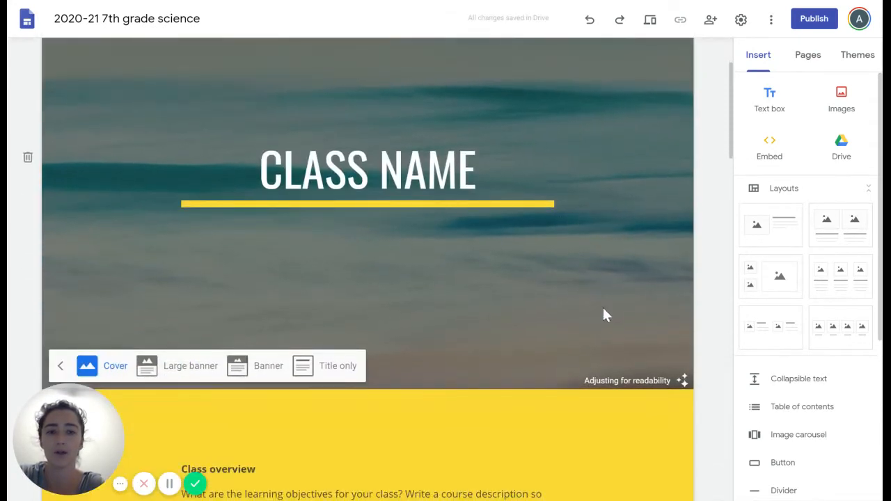
pyautogui.click(174, 367)
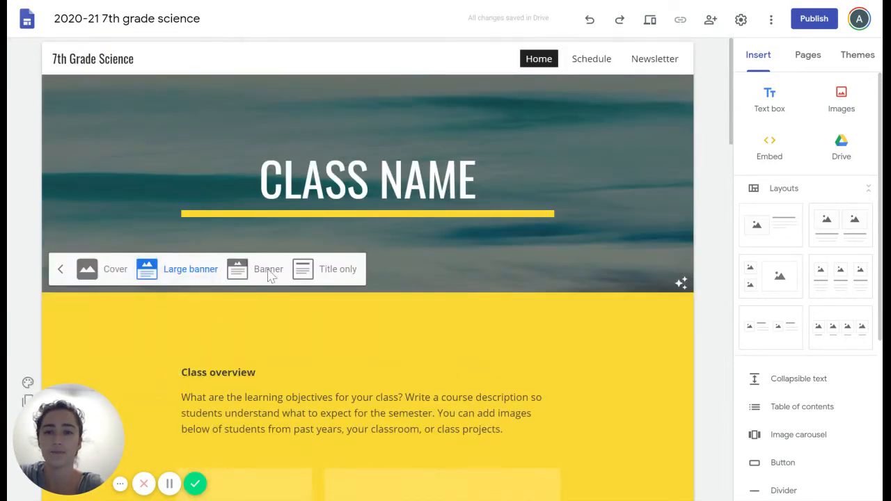
pyautogui.click(270, 273)
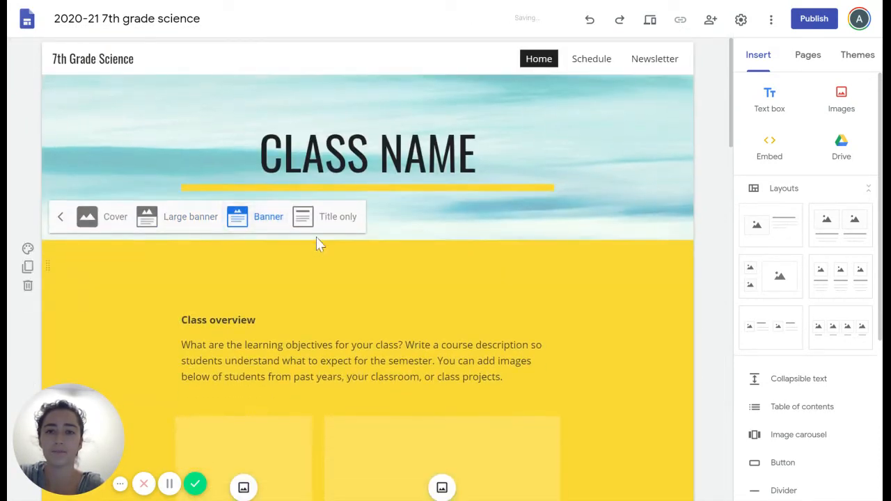
pyautogui.click(328, 221)
# - Replace the "Class name" page title with "7th Grade Science"
pyautogui.doubleClick(427, 150)
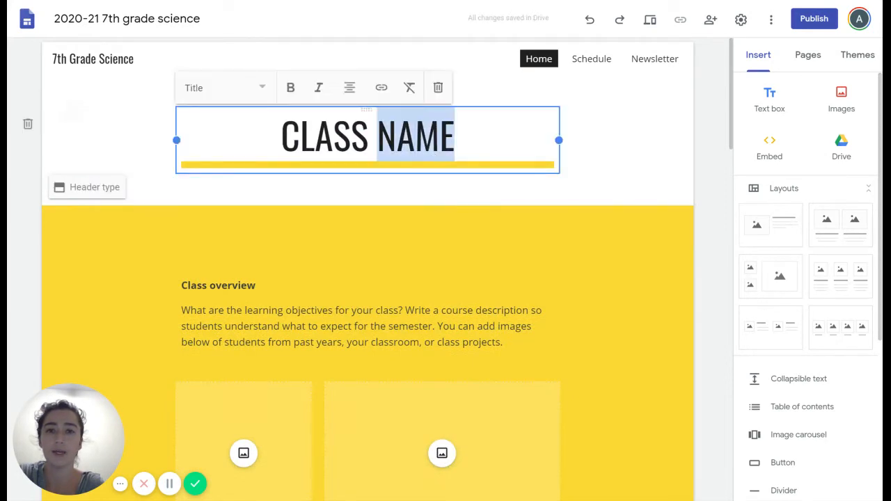
pyautogui.tripleClick(372, 135)
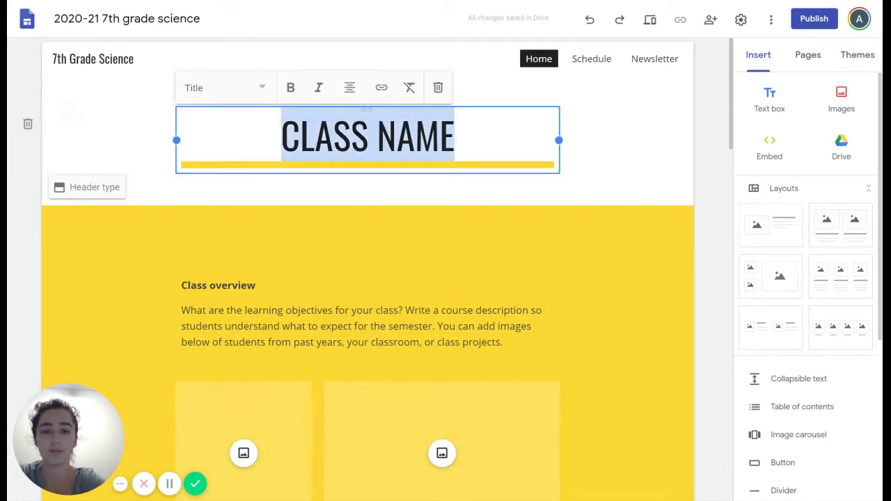
pyautogui.write('7th Grade Scie')
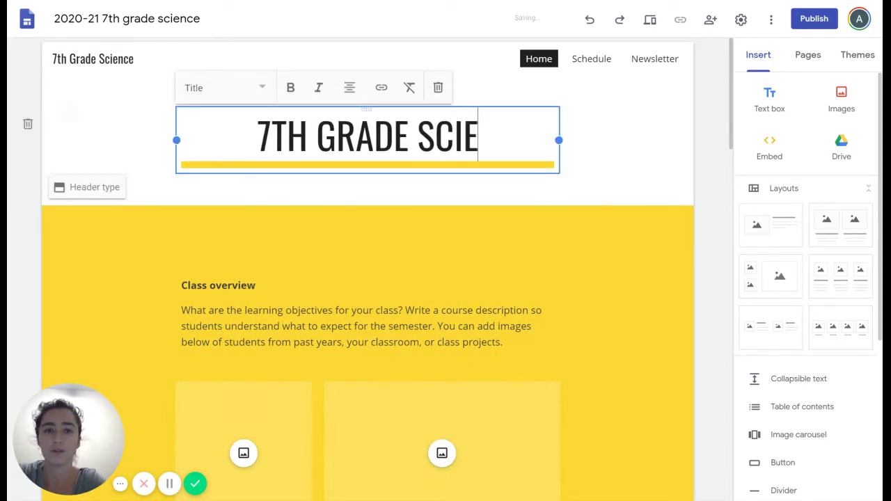
pyautogui.write('nce')
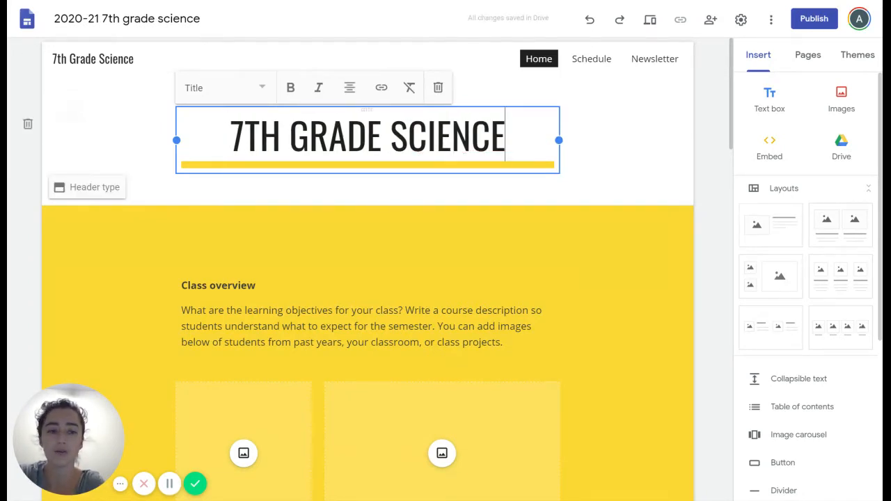
# - Add the line "Name of School or Teacher" beneath the page title in the header text box
pyautogui.press('Return')
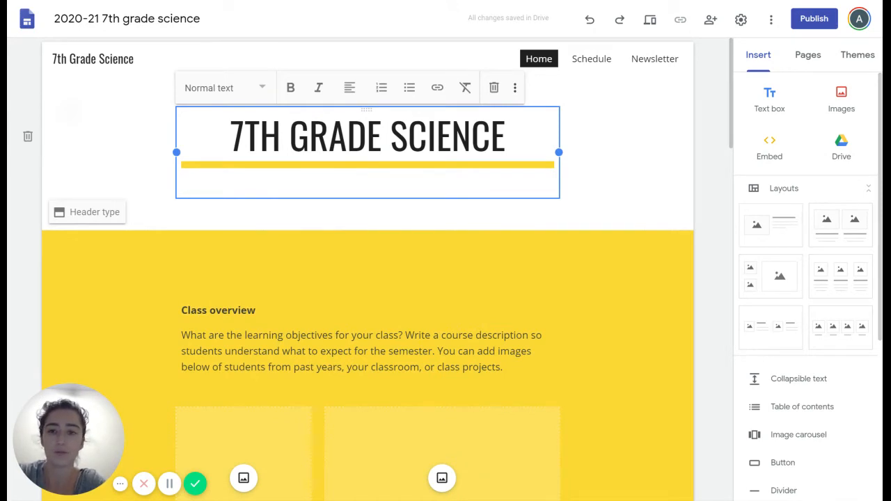
pyautogui.write('Name of School o')
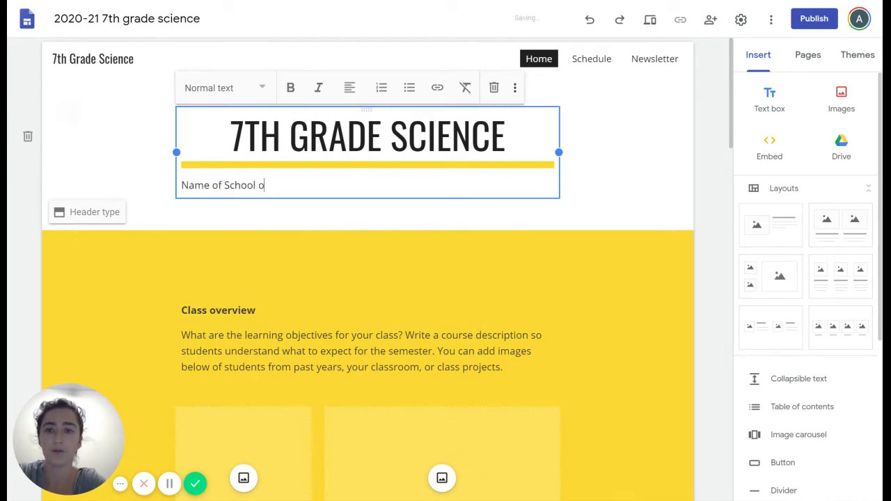
pyautogui.write('r Teacher')
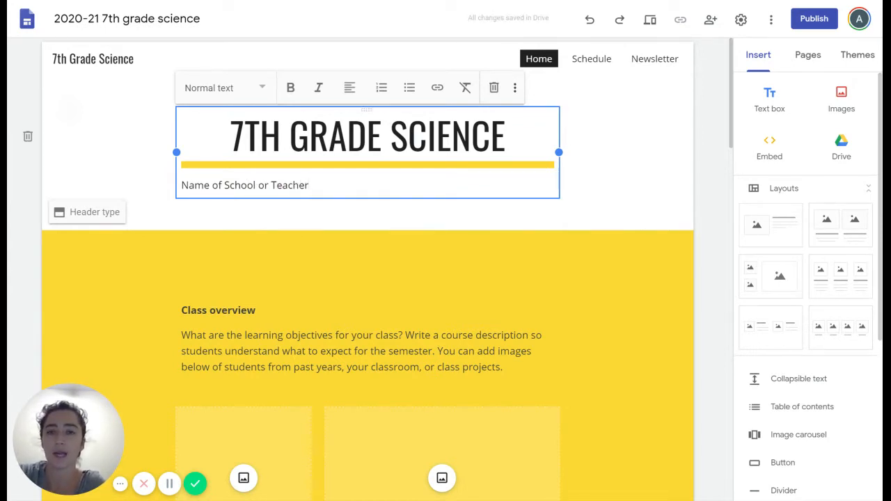
# - Format the "Name of School or Teacher" line in the header as a centered Subheading
pyautogui.hotkey('ctrl', 'shift', 'Left')
pyautogui.hotkey('ctrl', 'shift', 'Left')
pyautogui.hotkey('ctrl', 'shift', 'Left')
pyautogui.hotkey('ctrl', 'shift', 'Left')
pyautogui.hotkey('ctrl', 'shift', 'Left')
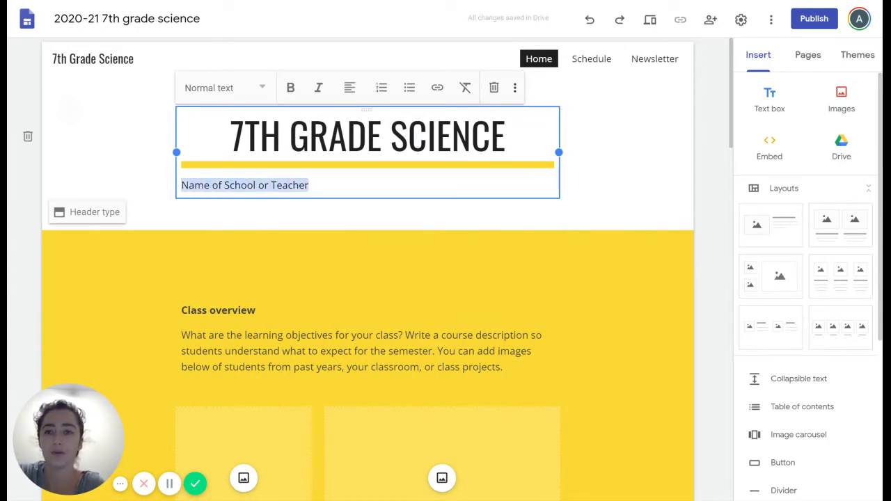
pyautogui.click(224, 88)
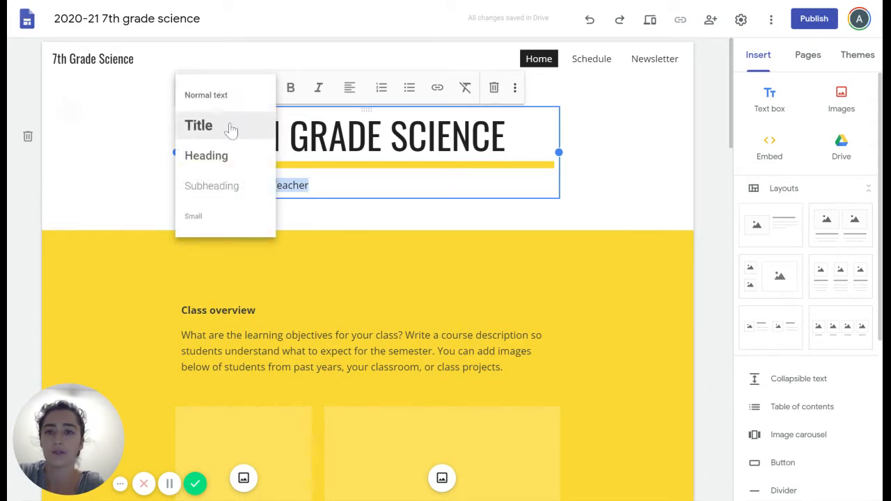
pyautogui.click(244, 186)
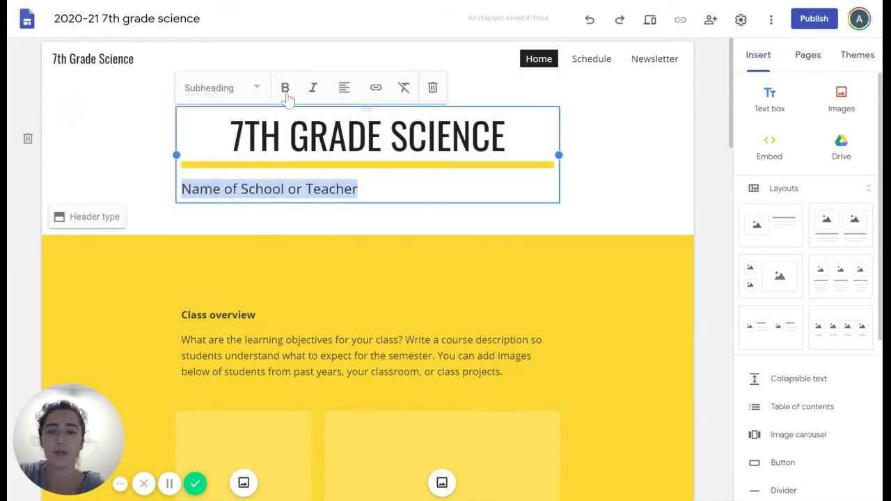
pyautogui.click(344, 88)
pyautogui.click(344, 125)
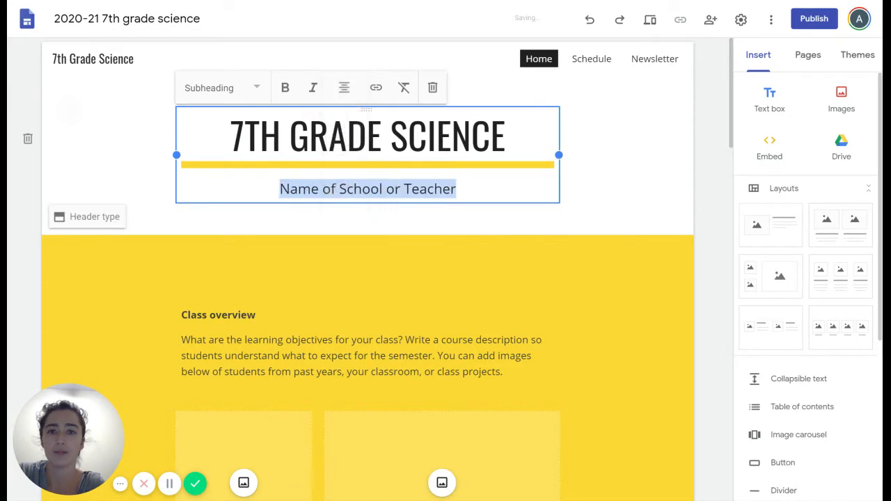
# - Set the home page's header type to Banner
pyautogui.click(101, 220)
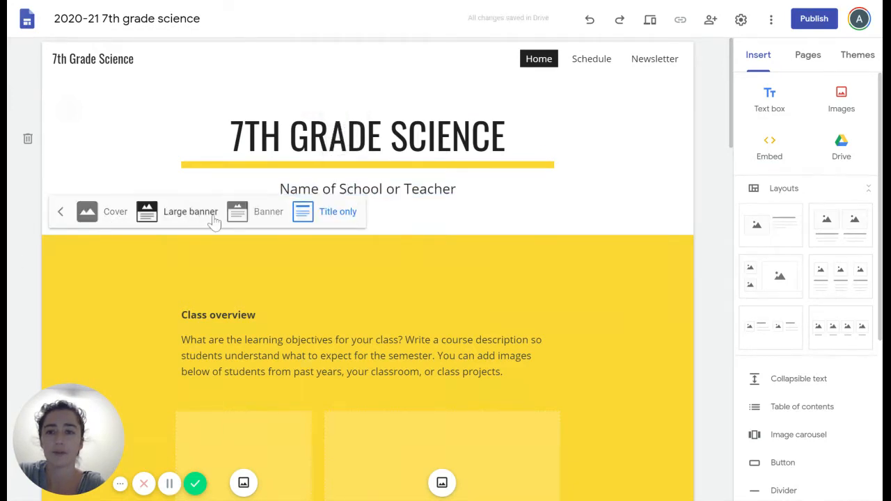
pyautogui.click(240, 222)
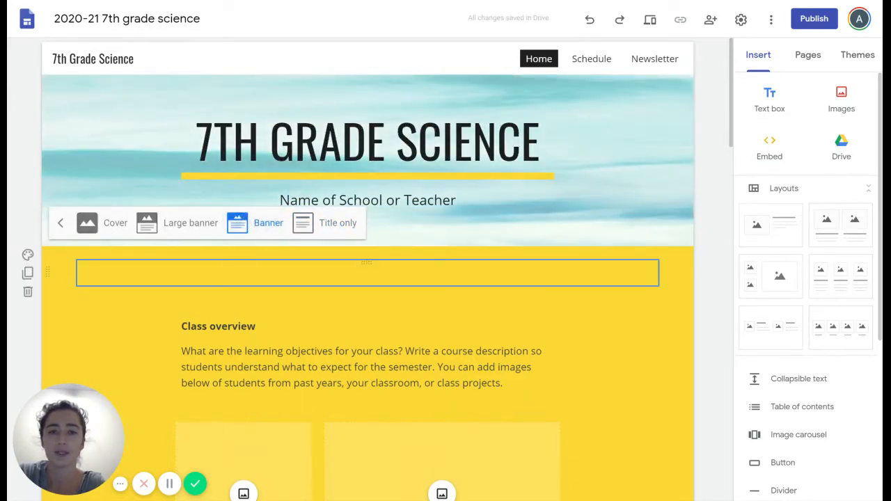
pyautogui.click(717, 261)
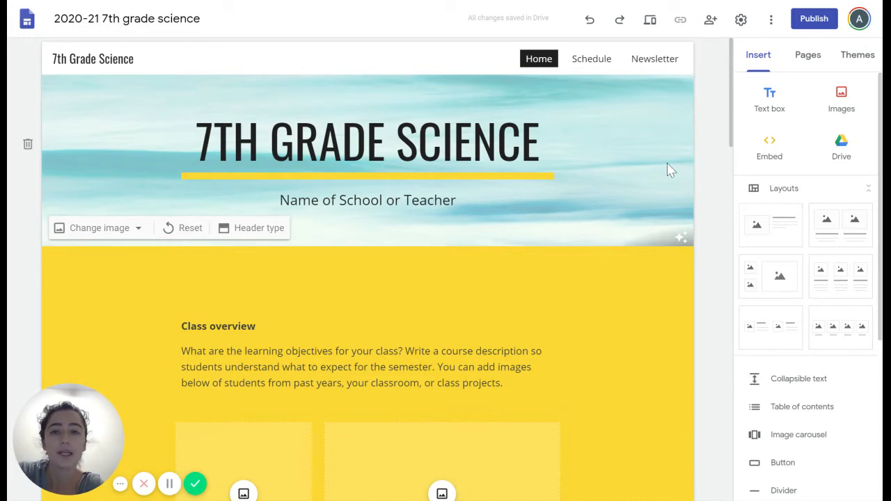
# - Review the home page's template sections from Class overview through the class photo, About me and Resources to the footer
pyautogui.scroll(-1, 679, 209)
pyautogui.scroll(-2, 369, 231)
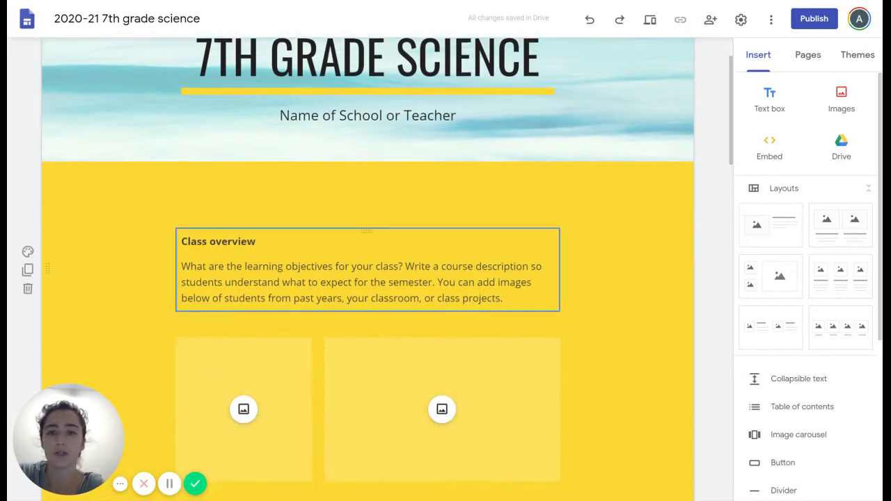
pyautogui.scroll(-7, 369, 225)
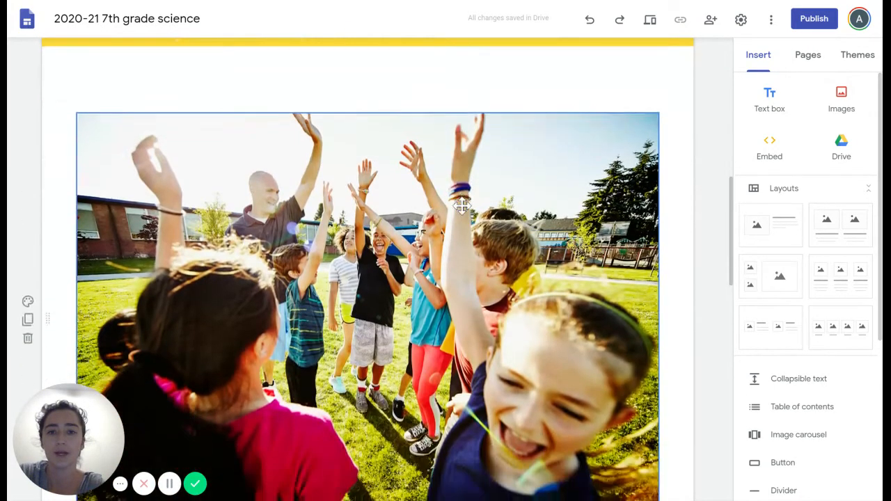
pyautogui.scroll(-1, 449, 222)
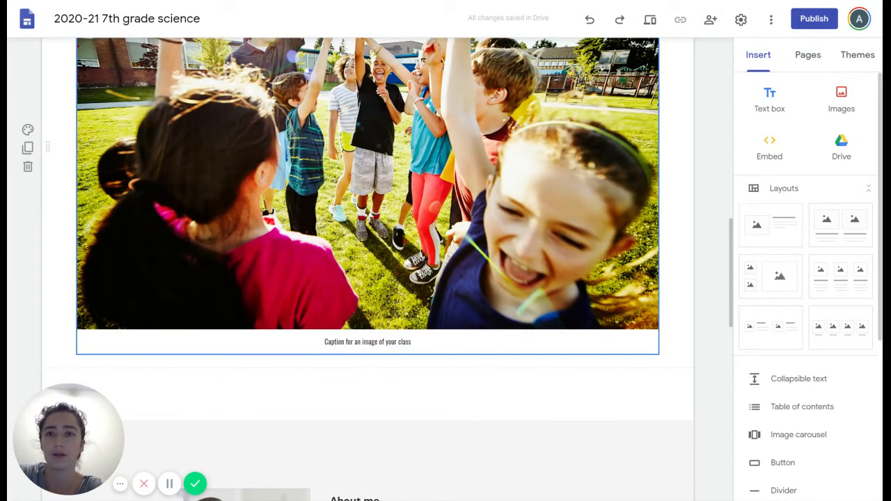
pyautogui.scroll(-5, 404, 299)
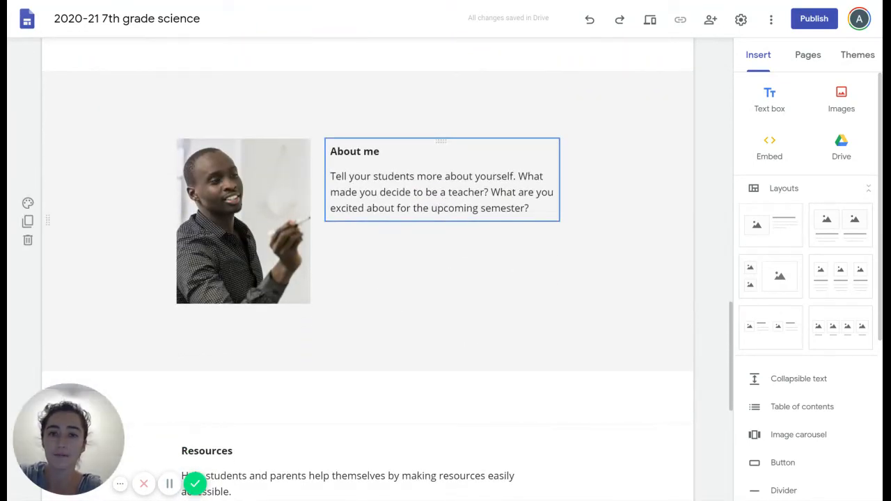
pyautogui.scroll(-5, 404, 258)
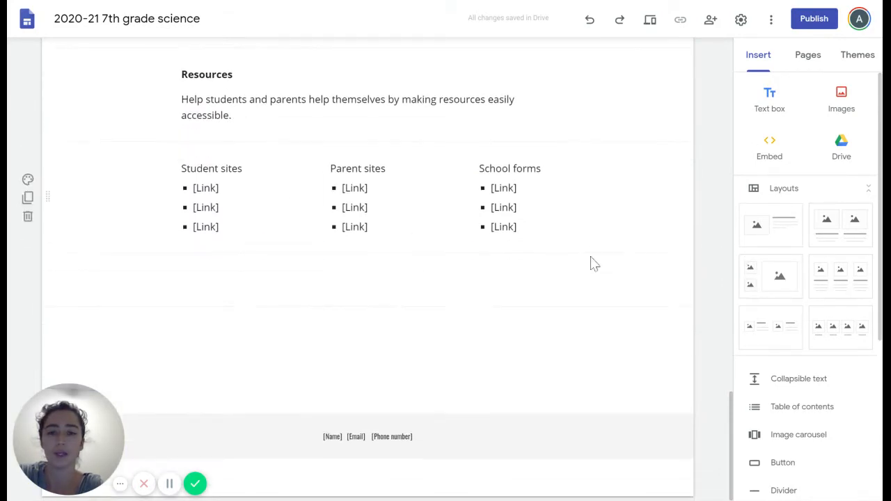
pyautogui.scroll(10, 594, 262)
pyautogui.scroll(5, 593, 262)
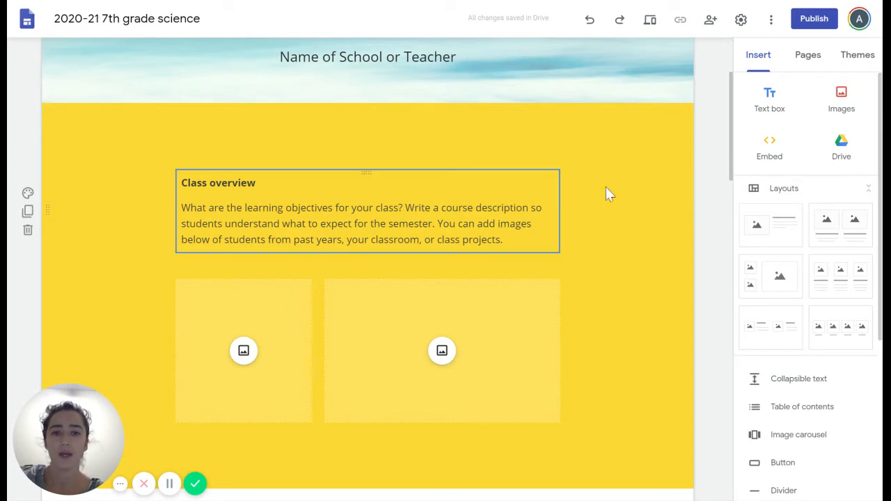
# - Replace the image placeholder row under Class overview with a two-column image-and-text layout placed between the yellow section and the class photo
pyautogui.scroll(-3, 673, 258)
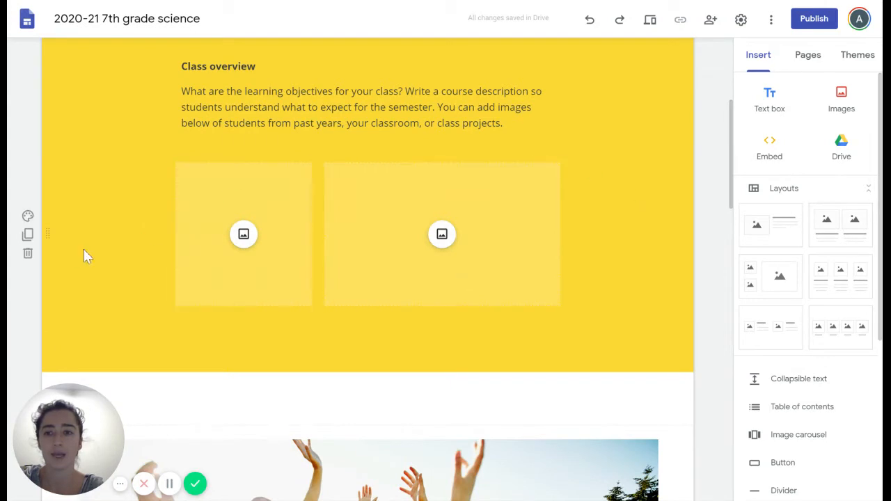
pyautogui.click(28, 253)
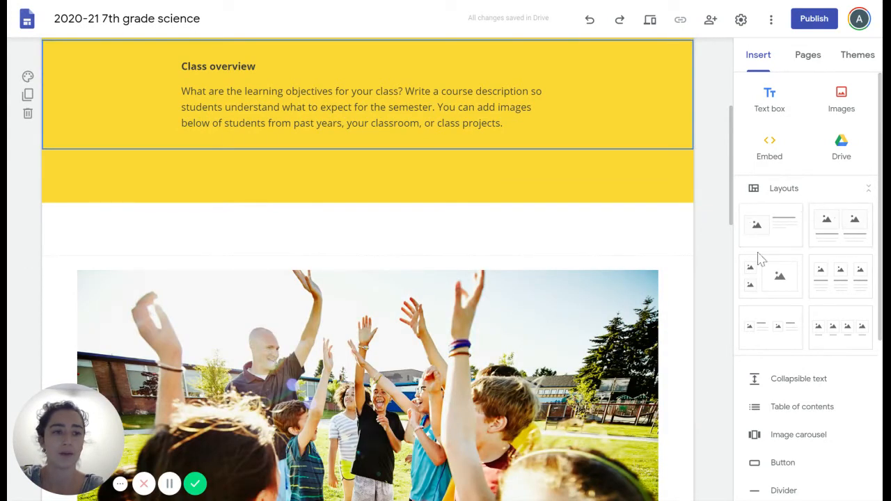
pyautogui.click(839, 232)
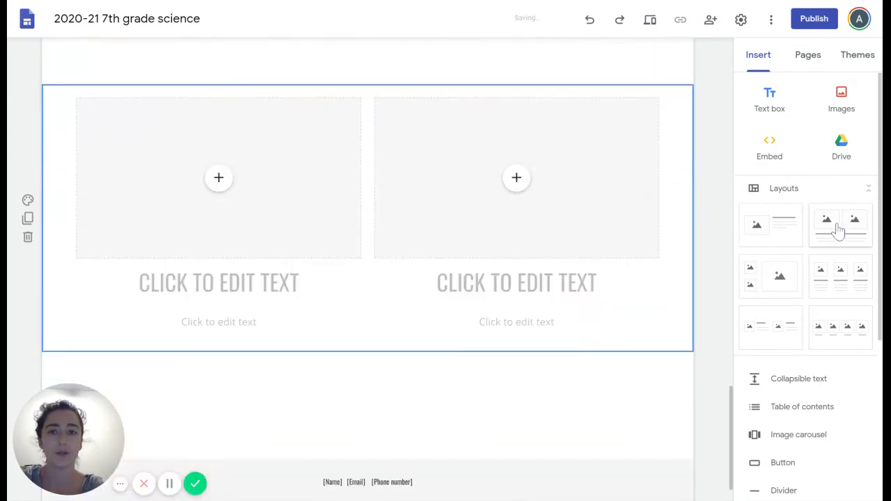
pyautogui.scroll(2, 504, 241)
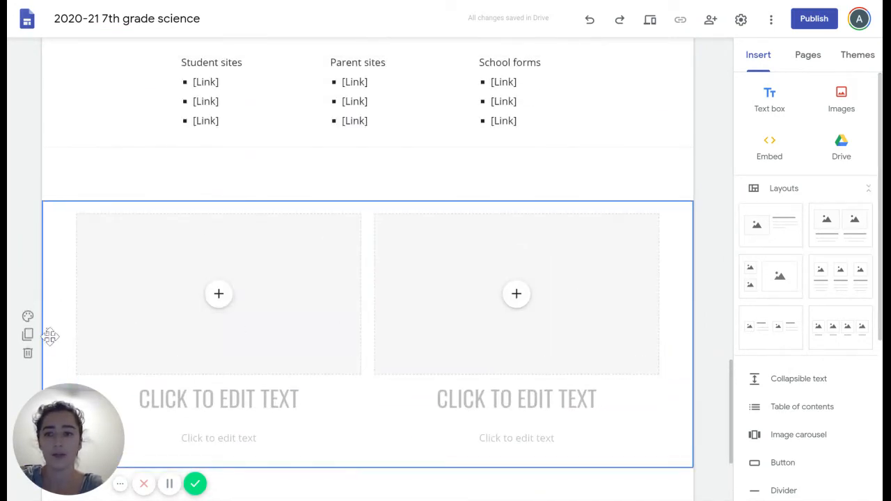
pyautogui.moveTo(47, 333); pyautogui.dragTo(61, 134)
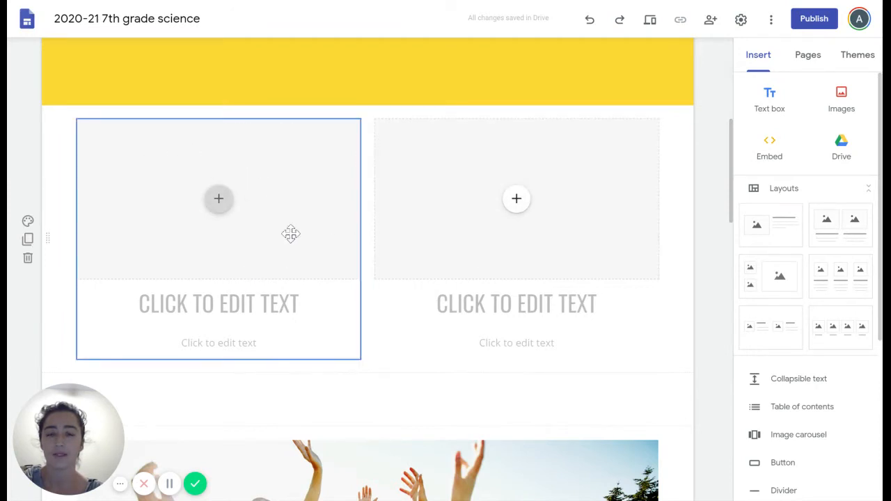
pyautogui.click(209, 207)
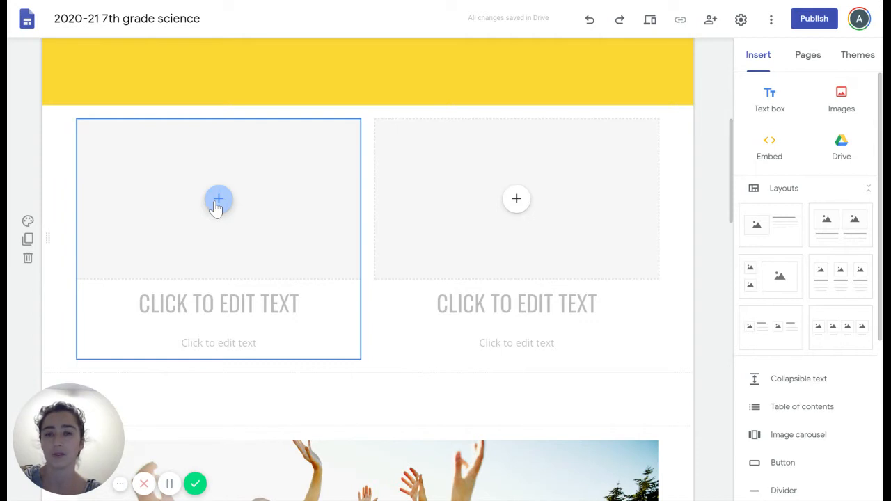
pyautogui.click(218, 204)
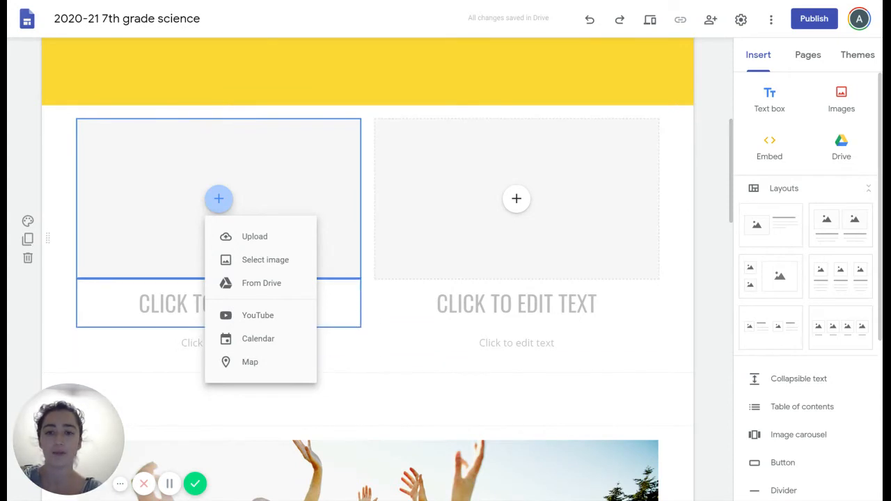
pyautogui.click(358, 350)
# - Enter the heading "SYLLABUS" and the caption "Please Read Carefully!" in the first column of the two-column layout
pyautogui.click(219, 304)
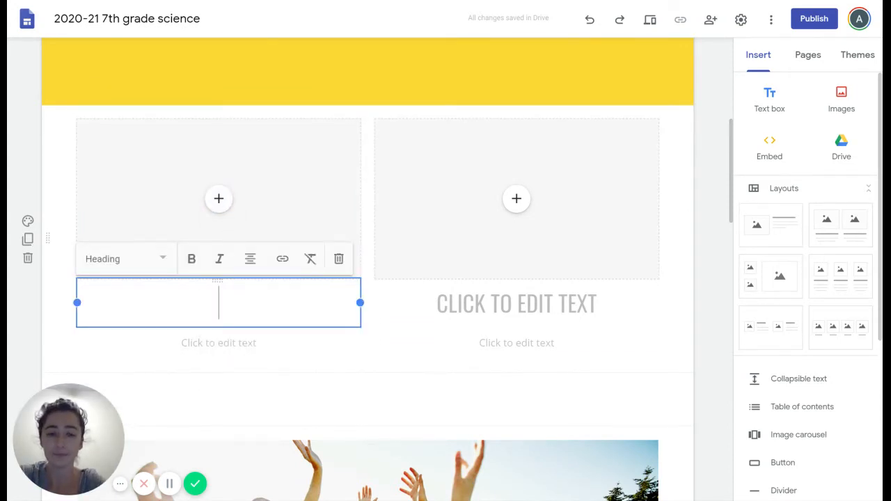
pyautogui.write('SYLLABUS')
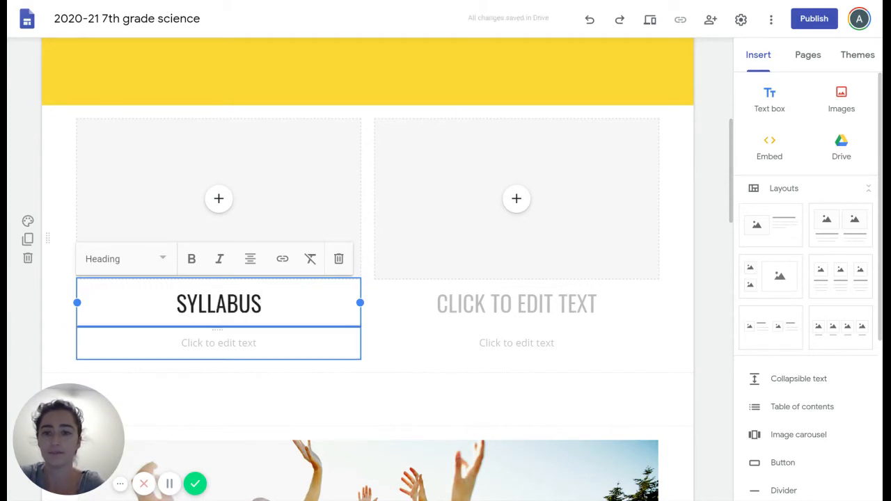
pyautogui.click(218, 343)
pyautogui.write('Please RE')
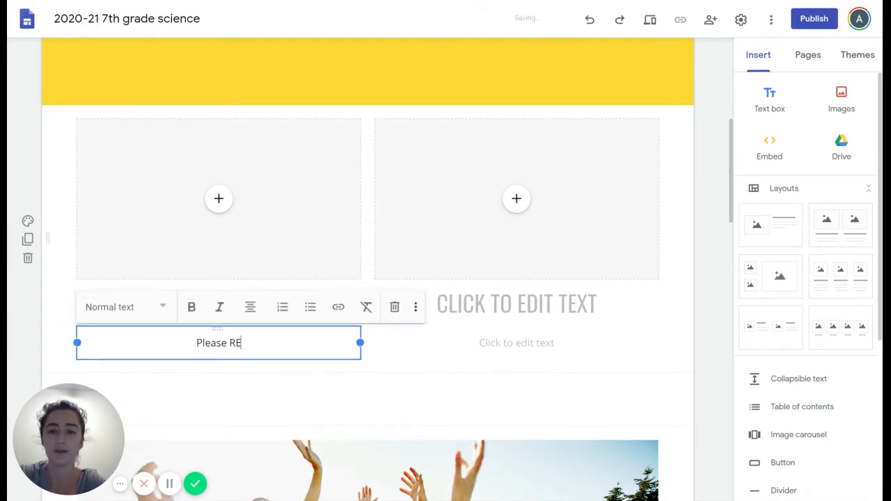
pyautogui.write('ad')
pyautogui.press('BackSpace')
pyautogui.press('BackSpace')
pyautogui.press('BackSpace')
pyautogui.write('ead Car')
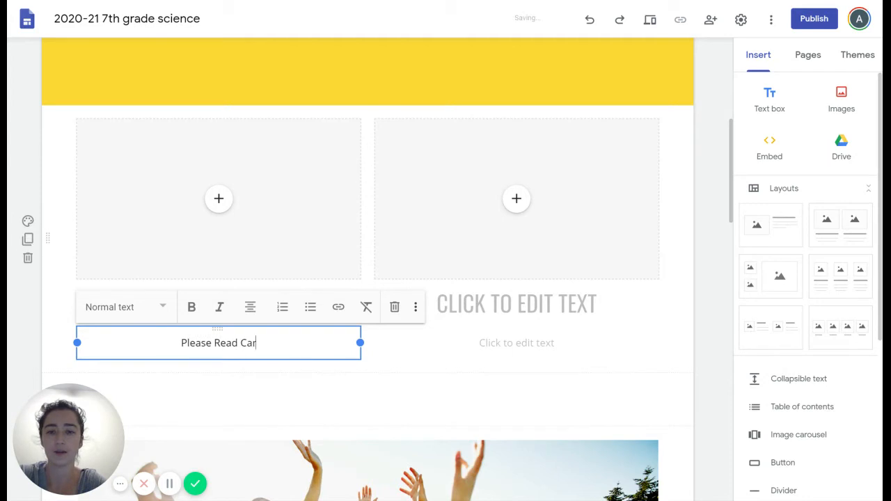
pyautogui.write('efully!')
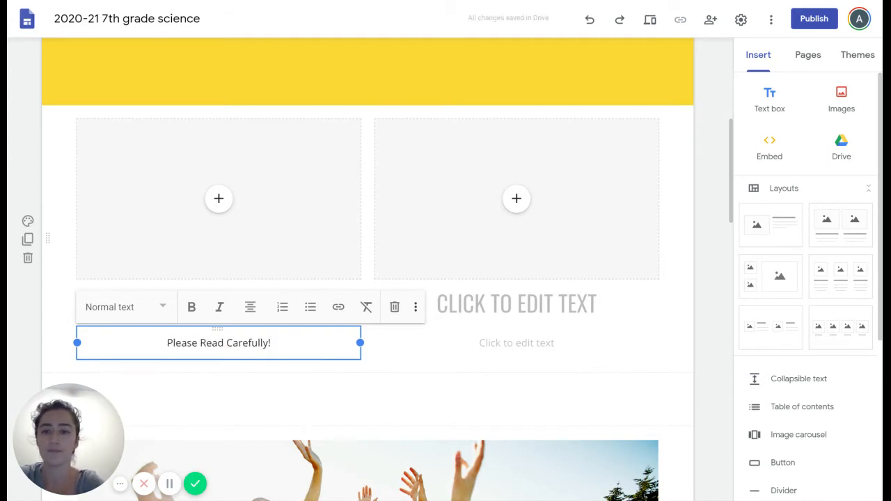
# - Search Google Drive for "HJH syllabus" to fill the placeholder above the SYLLABUS heading
pyautogui.click(219, 199)
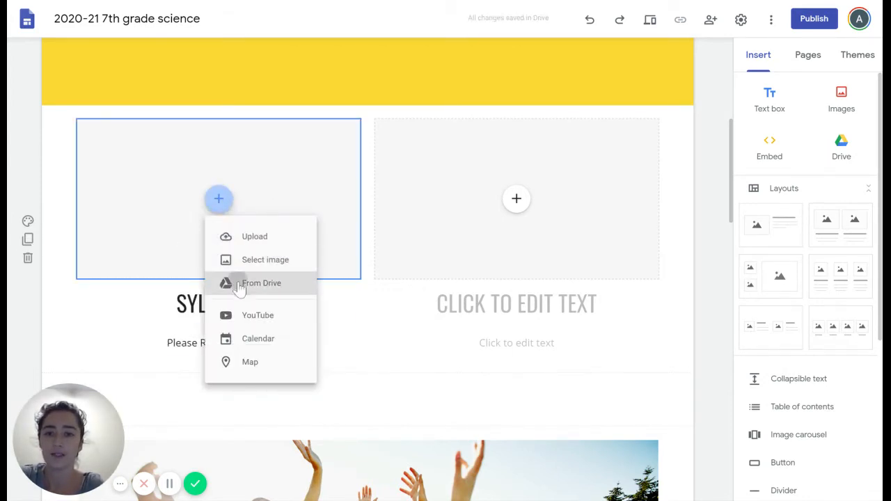
pyautogui.click(254, 284)
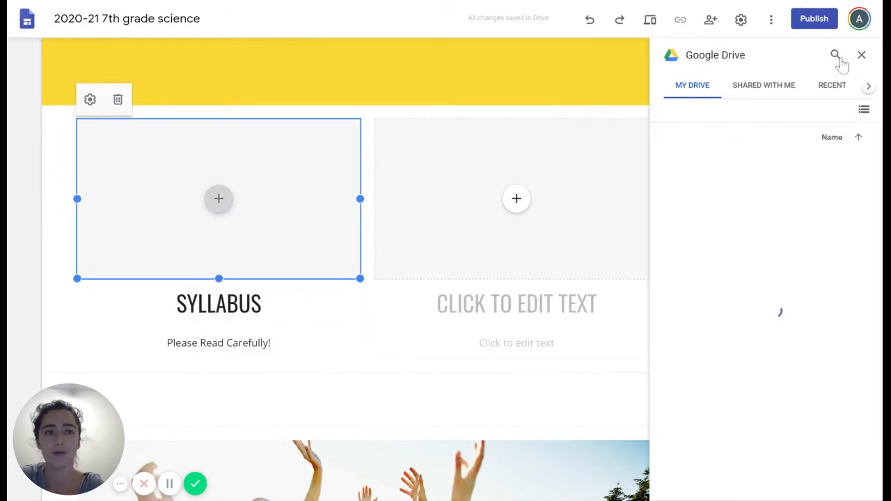
pyautogui.click(837, 57)
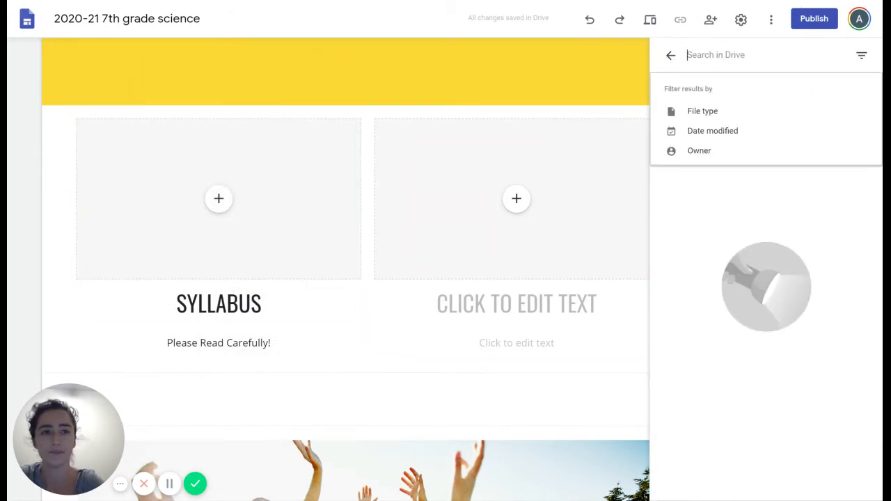
pyautogui.write('HJH syllabus')
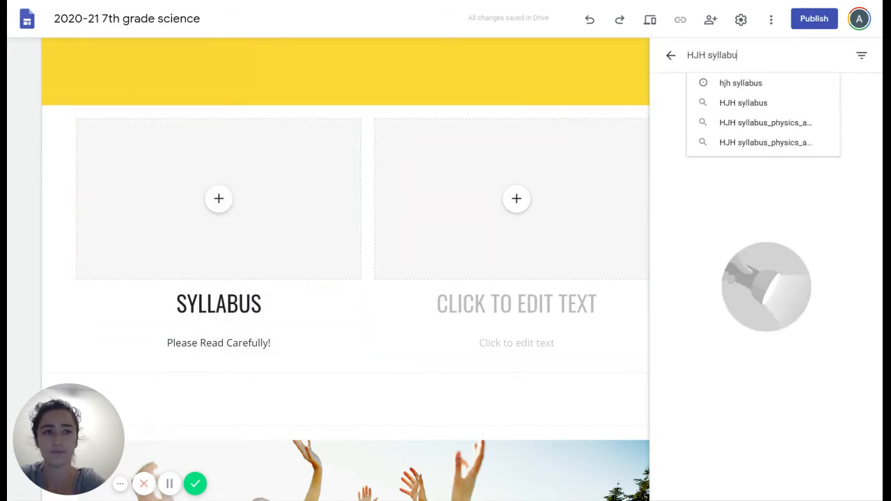
pyautogui.press('Return')
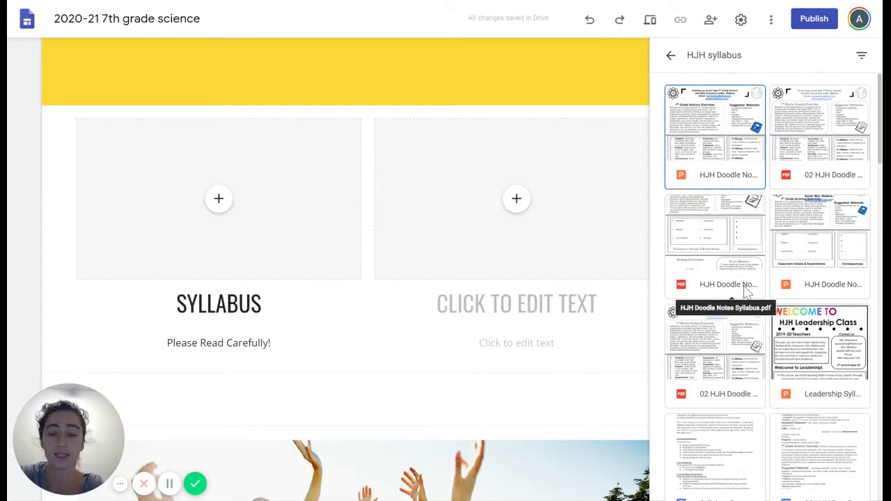
# - Insert HJH Doodle Notes Syllabus.pdf above the SYLLABUS heading and stretch its frame to roughly twice the height
pyautogui.moveTo(376, 259); pyautogui.dragTo(713, 201)
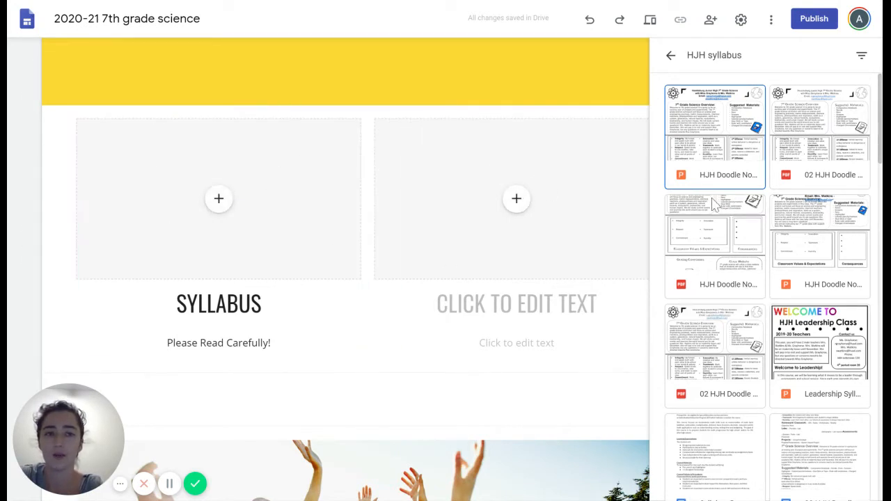
pyautogui.click(729, 281)
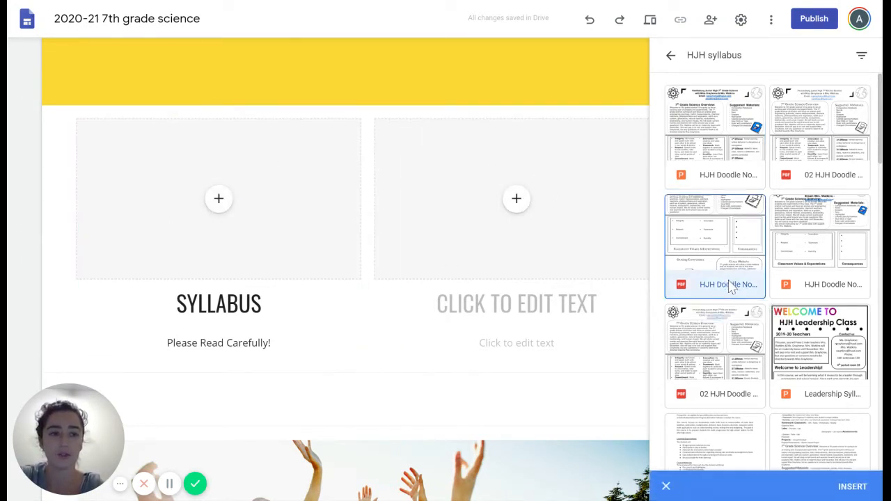
pyautogui.scroll(-1, 731, 284)
pyautogui.click(862, 488)
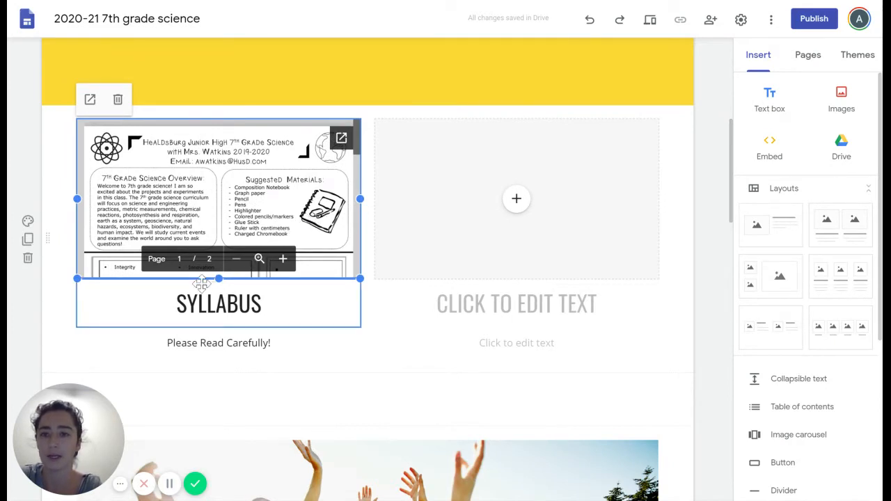
pyautogui.moveTo(217, 279); pyautogui.dragTo(219, 438)
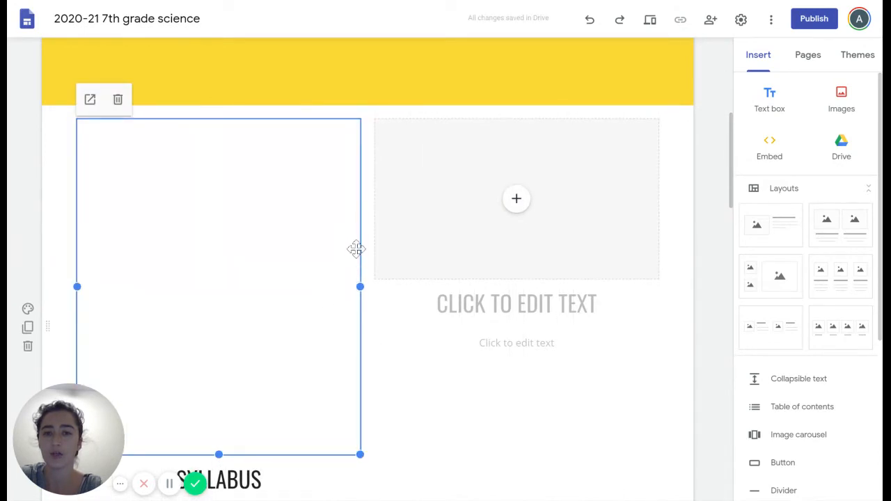
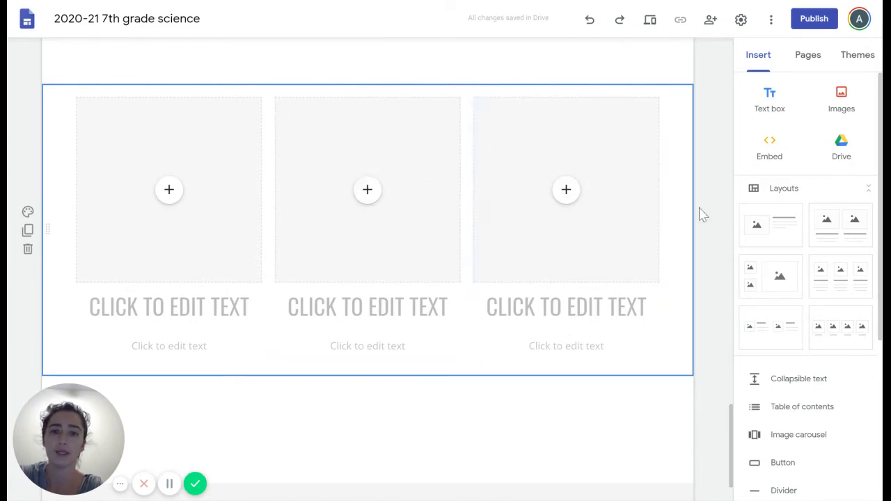
# - Delete the empty three-column image-and-text layout near the end of the page
pyautogui.click(27, 252)
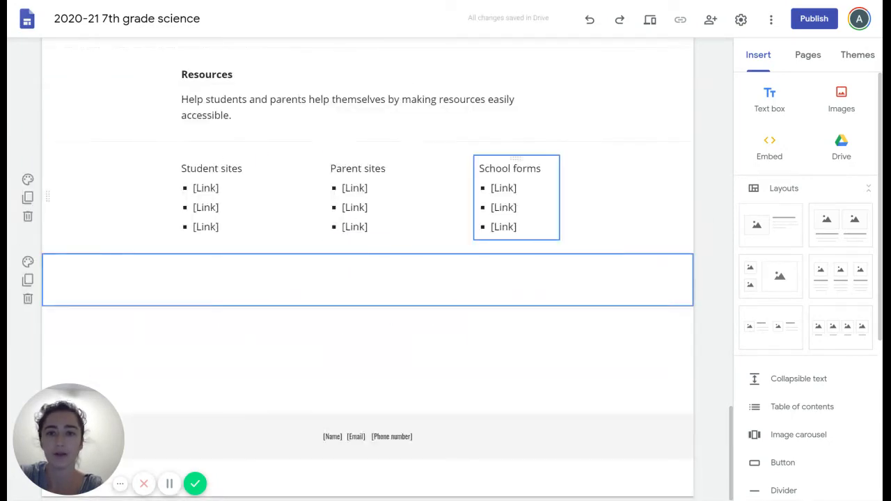
# - Add a text box in the Title style reading "HELPFUL LINKS:" between the syllabus and the class photo
pyautogui.scroll(10, 553, 242)
pyautogui.scroll(10, 552, 242)
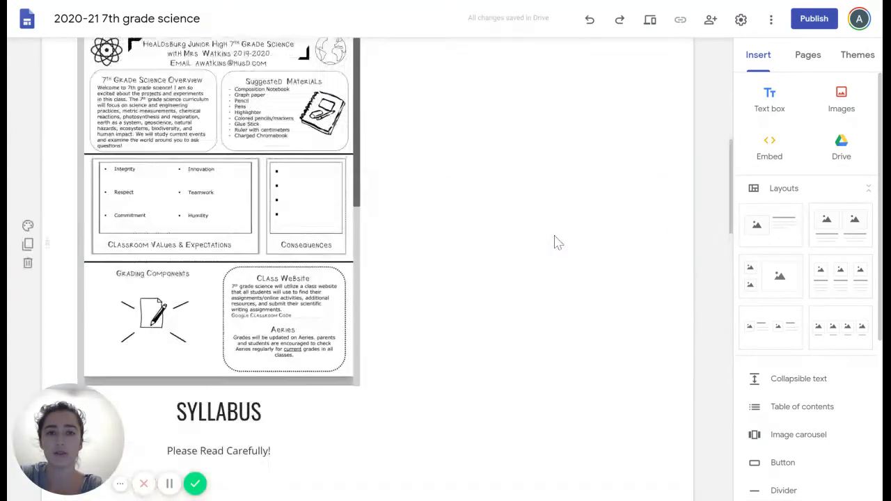
pyautogui.scroll(-2, 544, 213)
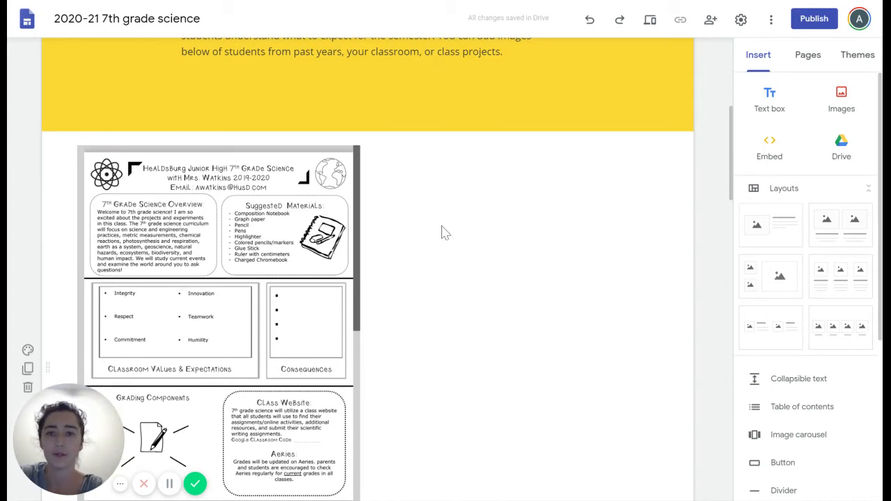
pyautogui.scroll(-10, 443, 240)
pyautogui.scroll(3, 446, 241)
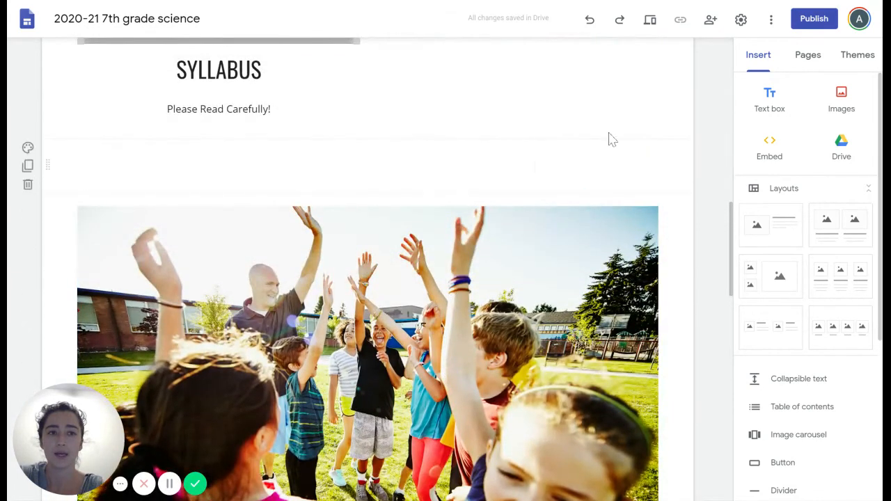
pyautogui.click(768, 100)
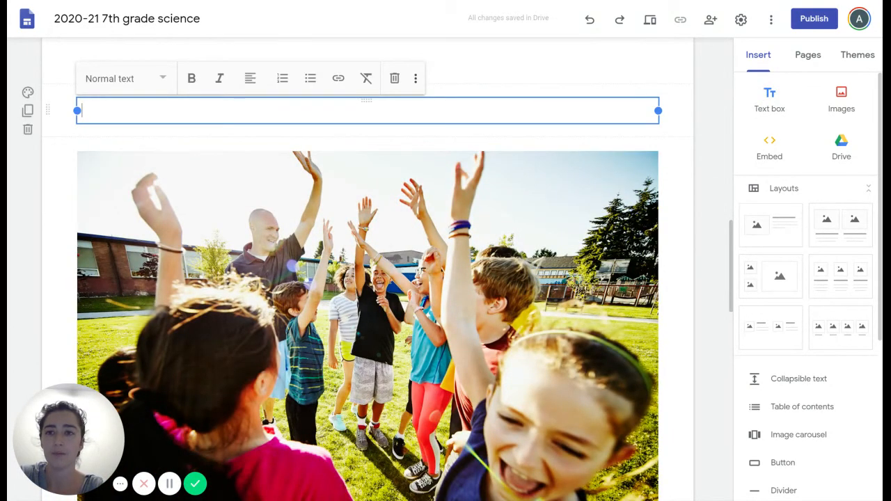
pyautogui.click(144, 85)
pyautogui.click(144, 116)
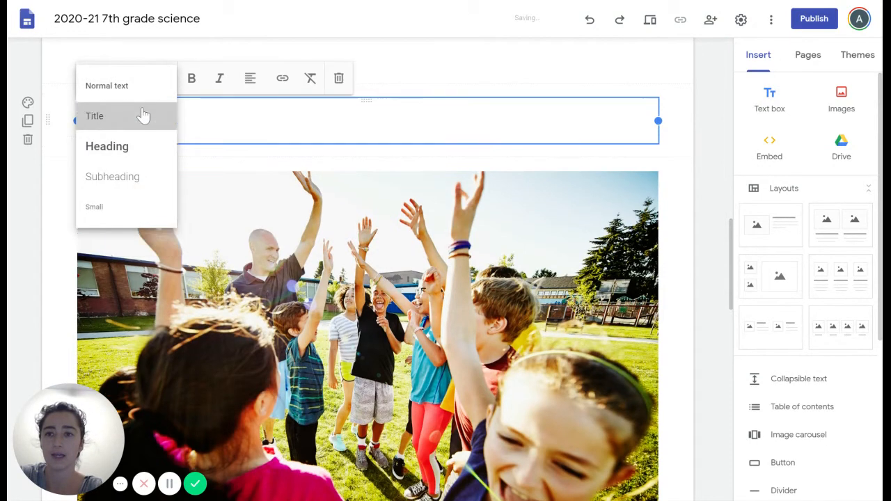
pyautogui.write('H')
pyautogui.write('LE')
pyautogui.press('BackSpace')
pyautogui.press('BackSpace')
pyautogui.write('ELPFUL LINKS')
pyautogui.press('BackSpace')
pyautogui.write('KS:')
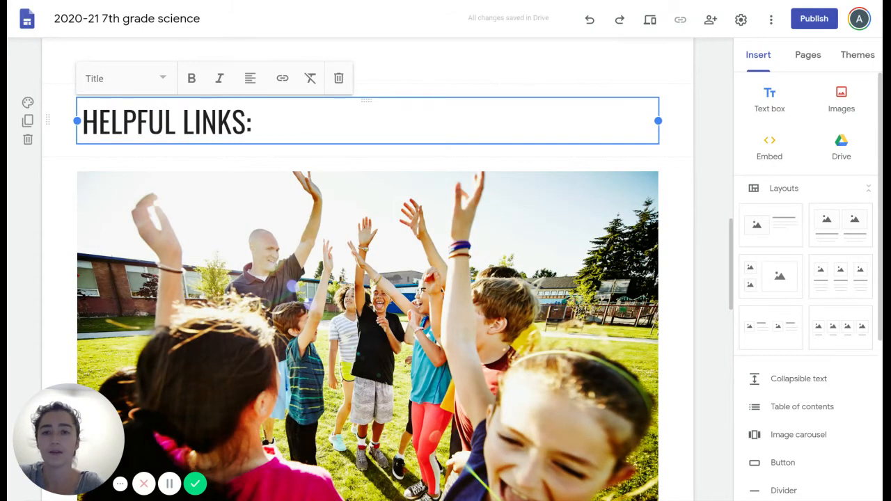
# - Shrink the captioned class photo below the HELPFUL LINKS heading and delete its section
pyautogui.click(185, 227)
pyautogui.scroll(-3, 185, 227)
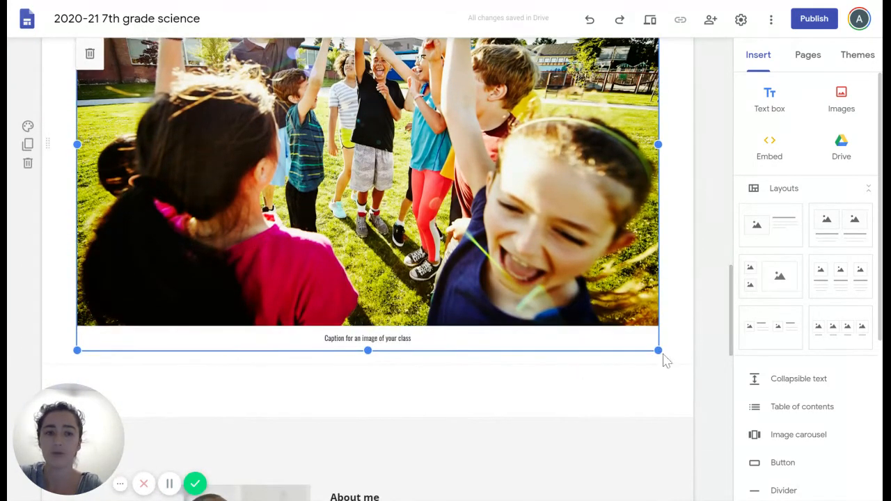
pyautogui.moveTo(658, 350); pyautogui.dragTo(378, 255)
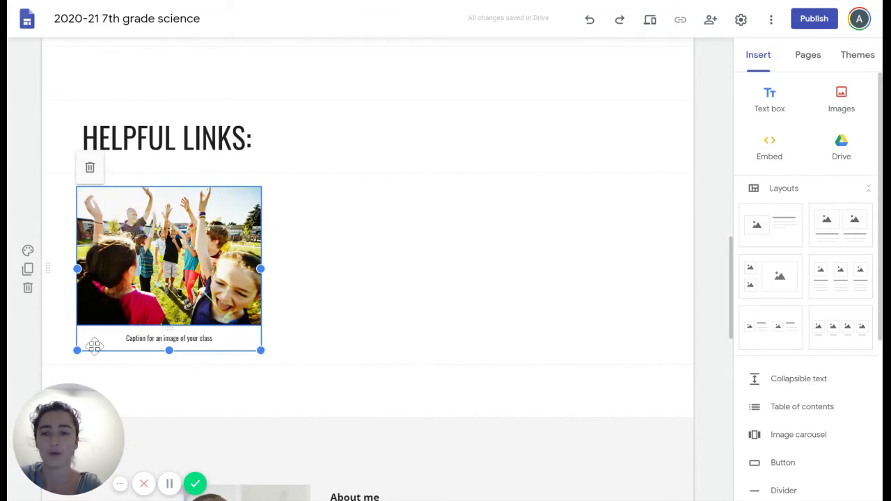
pyautogui.click(27, 290)
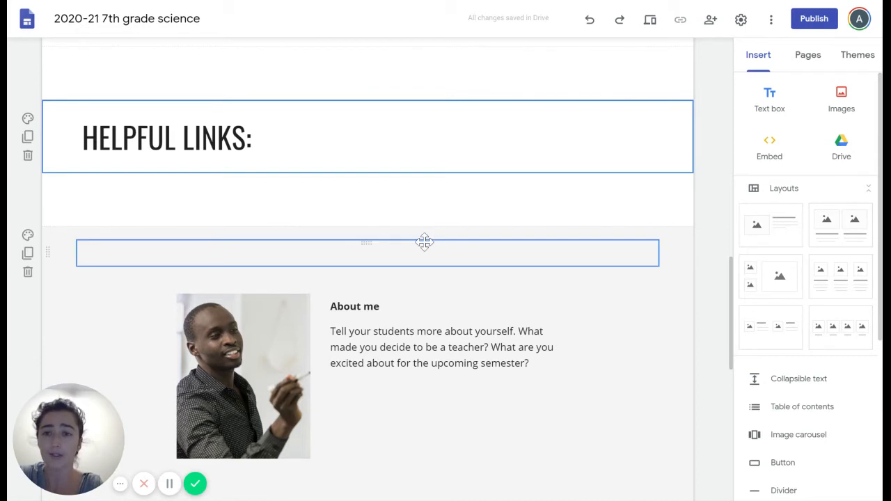
# - Move the three link lists directly under the HELPFUL LINKS heading, removing the Resources intro and the blank section in between
pyautogui.scroll(-5, 348, 248)
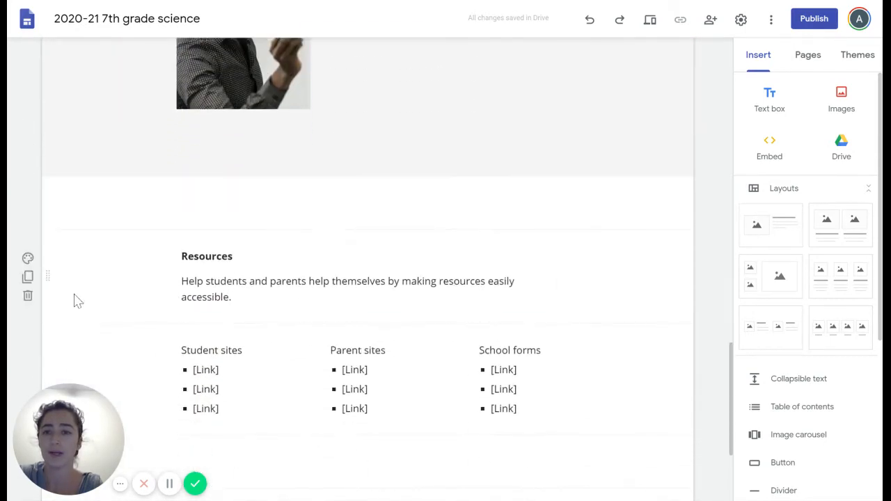
pyautogui.click(29, 297)
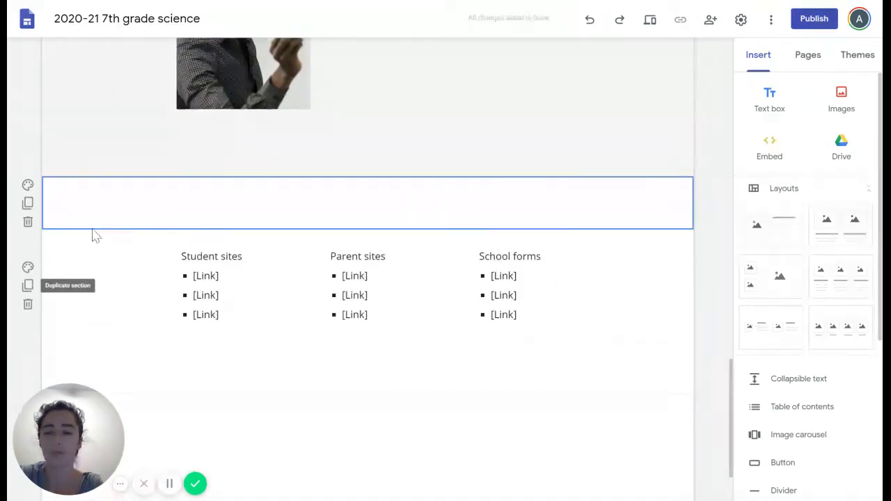
pyautogui.moveTo(51, 293); pyautogui.dragTo(49, 144)
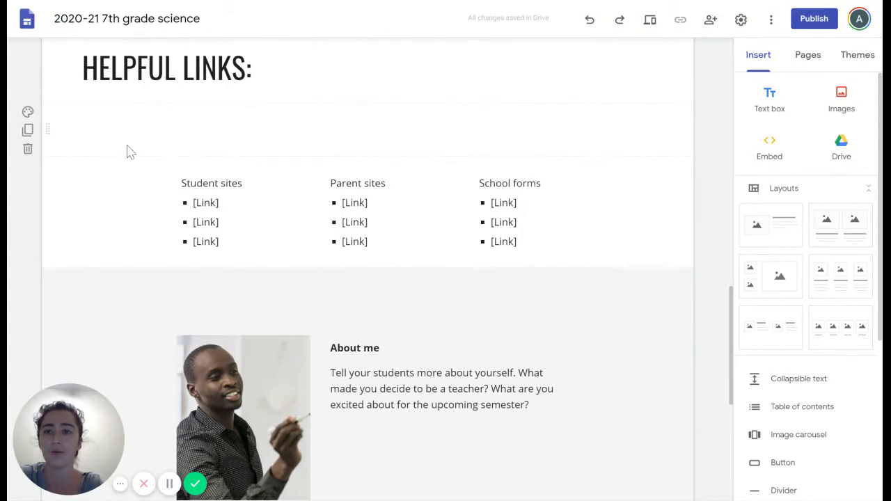
pyautogui.click(28, 148)
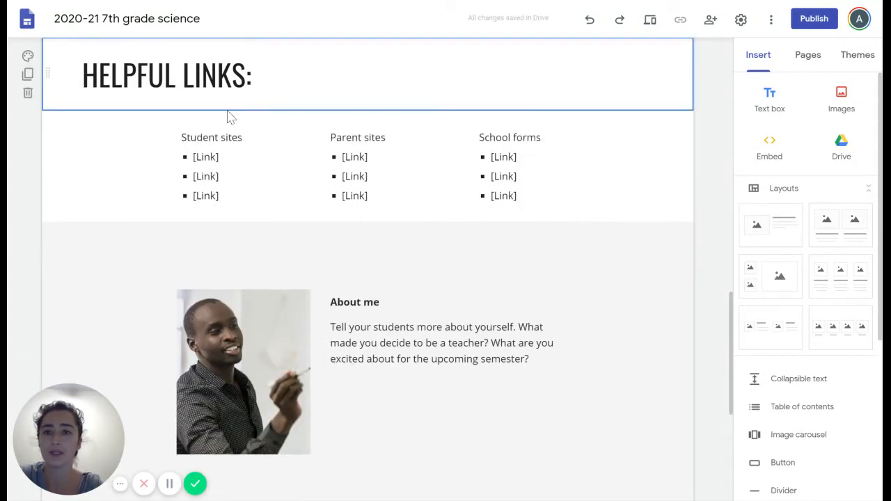
# - Replace the first placeholder under Student sites with "ck12.org" and link that text to ck12.org
pyautogui.click(218, 157)
pyautogui.moveTo(219, 157); pyautogui.dragTo(201, 157)
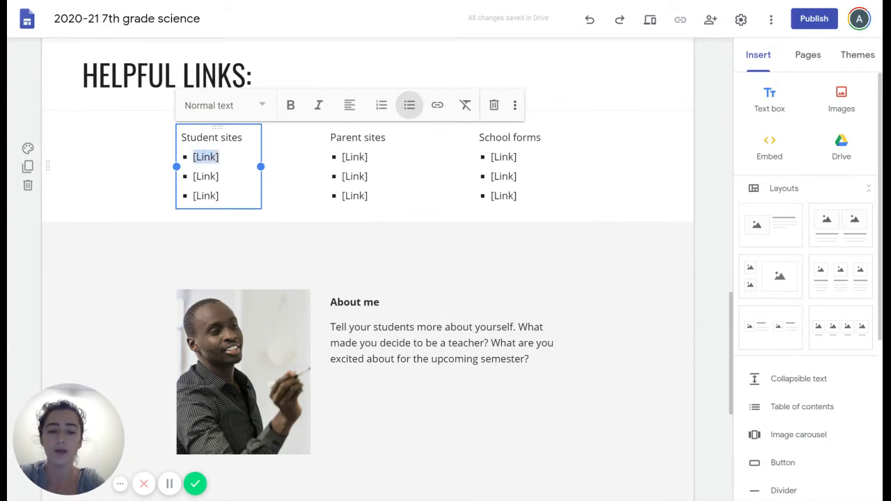
pyautogui.write('ck1')
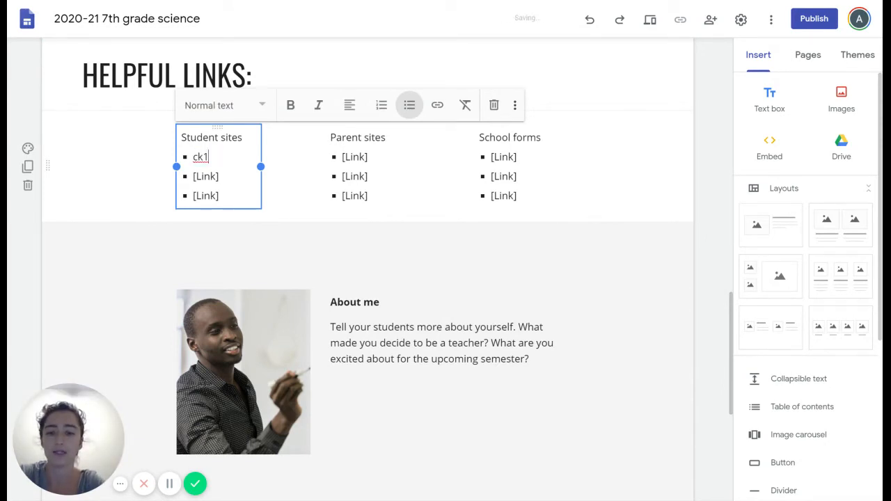
pyautogui.moveTo(193, 157); pyautogui.dragTo(223, 157)
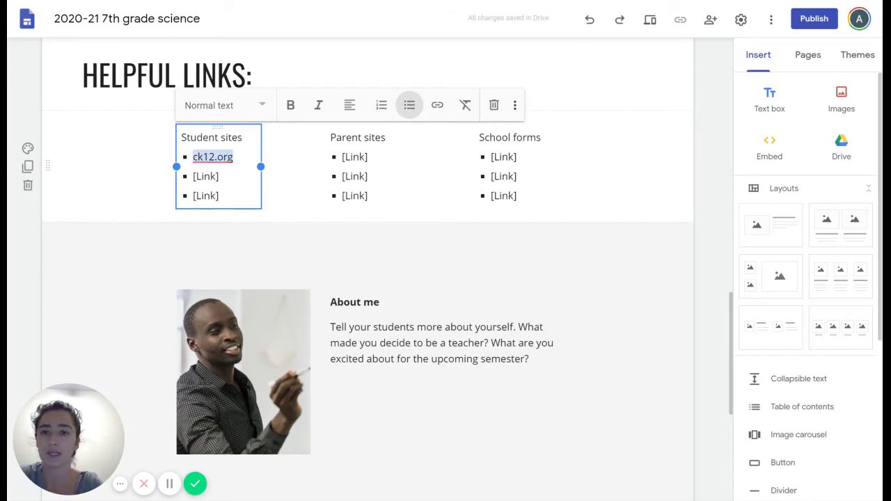
pyautogui.click(438, 108)
pyautogui.write('ck12.org')
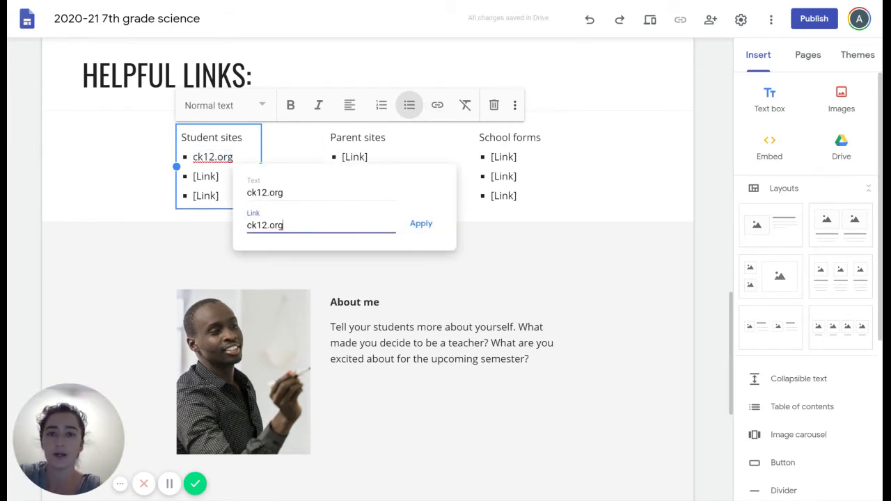
pyautogui.click(421, 224)
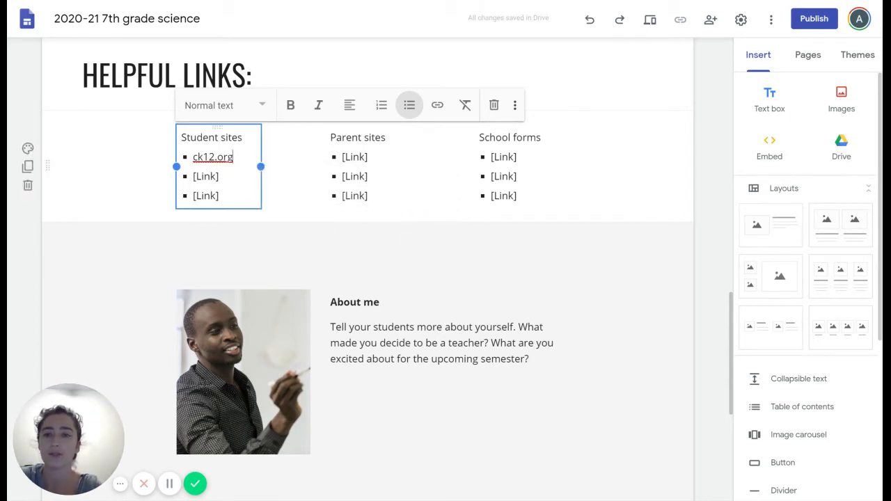
pyautogui.click(218, 176)
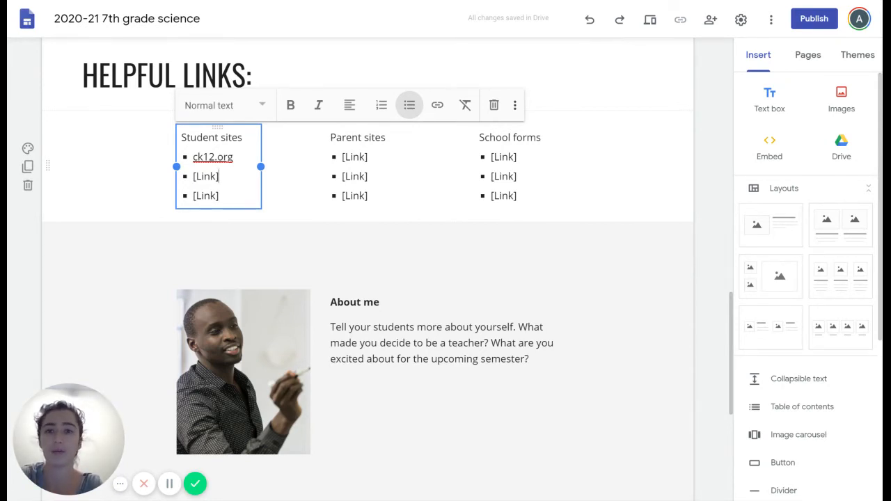
# - Replace the first placeholder under Parent sites with "Gradebook" and select the new text
pyautogui.click(360, 157)
pyautogui.hotkey('shift', 'Left')
pyautogui.hotkey('shift', 'Left')
pyautogui.hotkey('shift', 'Left')
pyautogui.hotkey('shift', 'Left')
pyautogui.hotkey('shift', 'Left')
pyautogui.hotkey('shift', 'Left')
pyautogui.write('Gr')
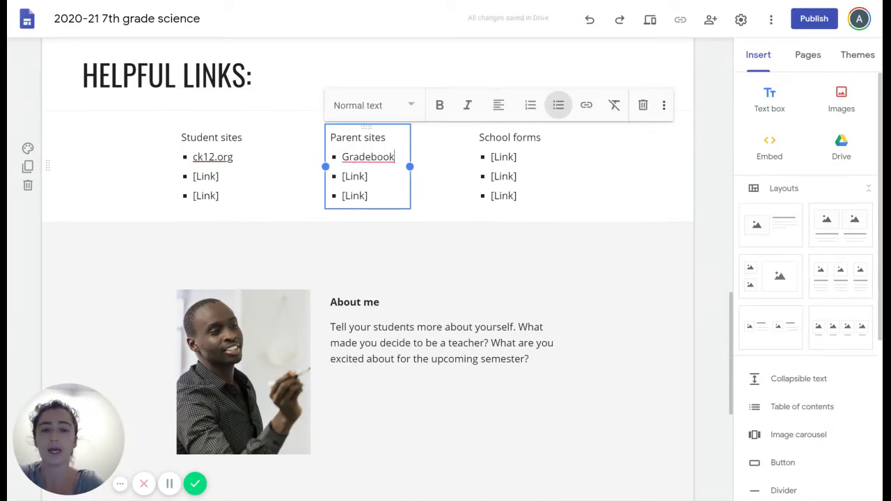
pyautogui.press('Home')
pyautogui.hotkey('shift', 'Right')
pyautogui.hotkey('shift', 'Right')
pyautogui.hotkey('shift', 'Right')
pyautogui.hotkey('shift', 'Right')
pyautogui.hotkey('shift', 'Right')
pyautogui.hotkey('shift', 'Right')
pyautogui.hotkey('shift', 'Right')
pyautogui.hotkey('shift', 'Right')
pyautogui.hotkey('shift', 'Right')
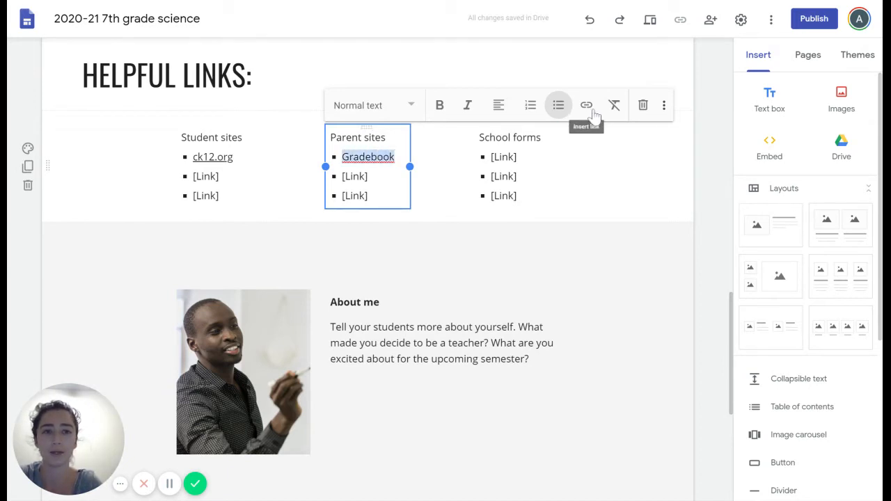
# - Replace the first placeholder under School forms with "Field Trip Permission Slip" and widen the text box so the entry fits on one line
pyautogui.click(517, 156)
pyautogui.hotkey('shift', 'Left')
pyautogui.hotkey('shift', 'Left')
pyautogui.hotkey('shift', 'Left')
pyautogui.hotkey('shift', 'Left')
pyautogui.hotkey('shift', 'Left')
pyautogui.hotkey('shift', 'Left')
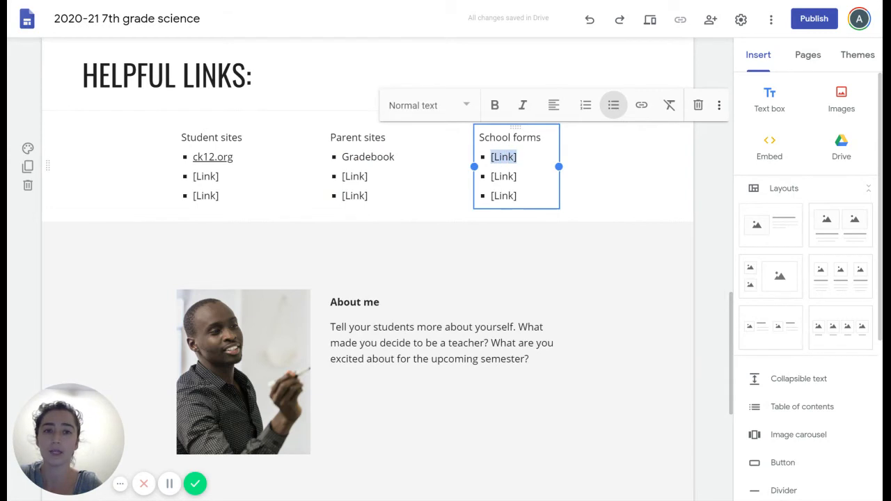
pyautogui.write('F')
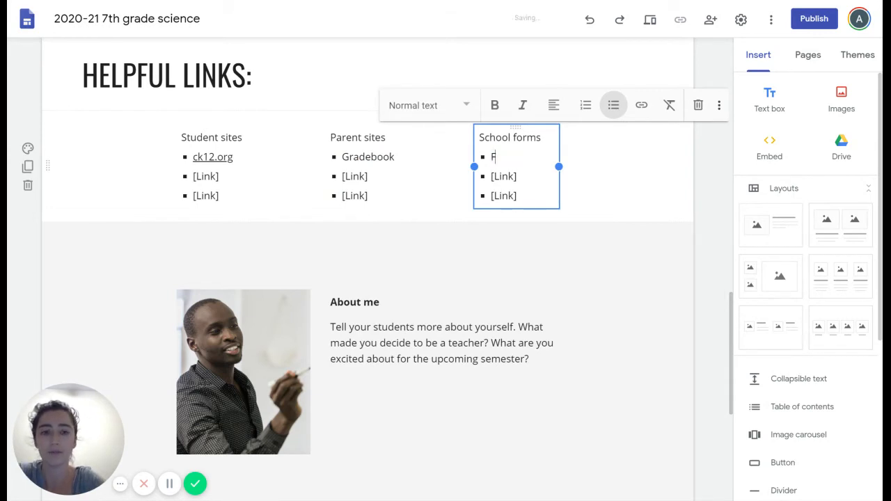
pyautogui.write('irld Trip')
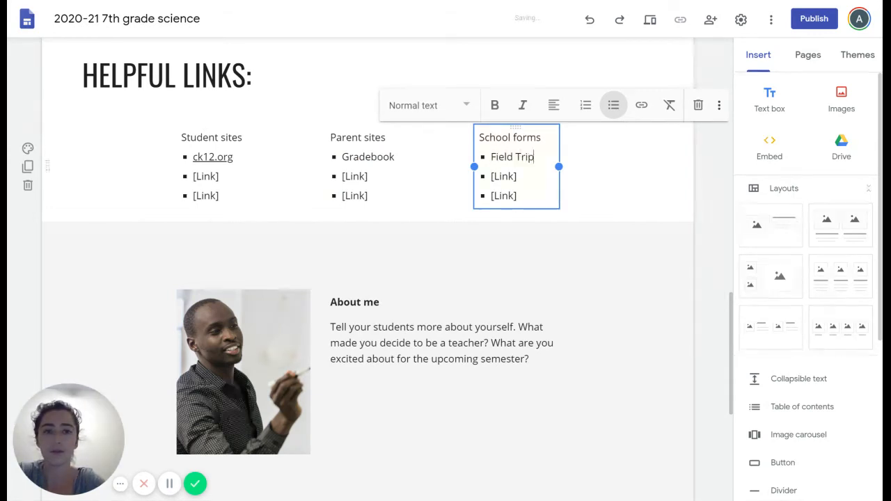
pyautogui.write(' Perm')
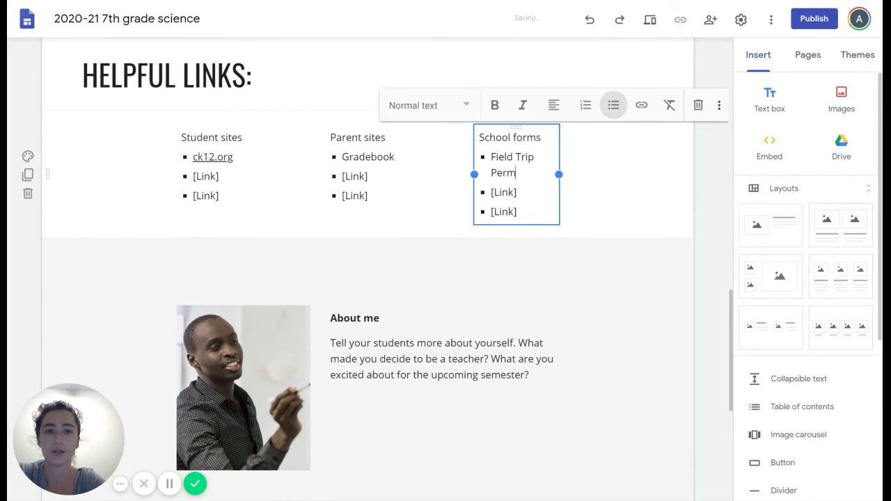
pyautogui.write('ission Slip')
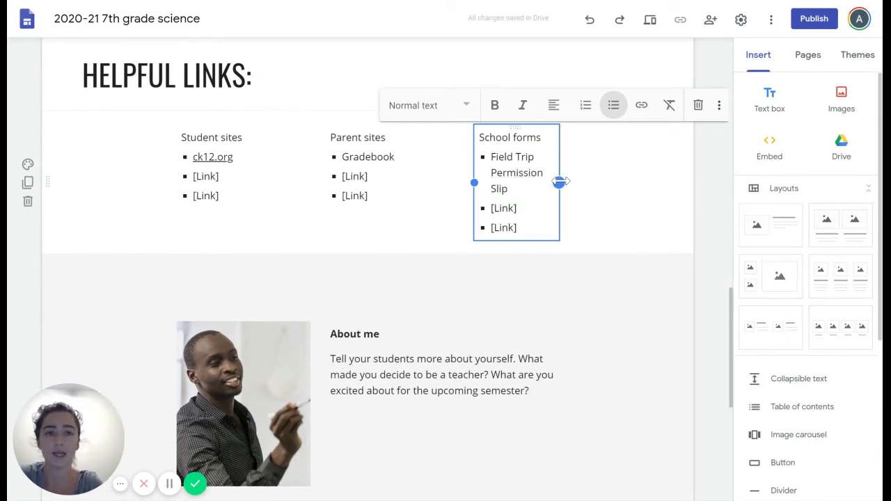
pyautogui.moveTo(559, 182); pyautogui.dragTo(658, 167)
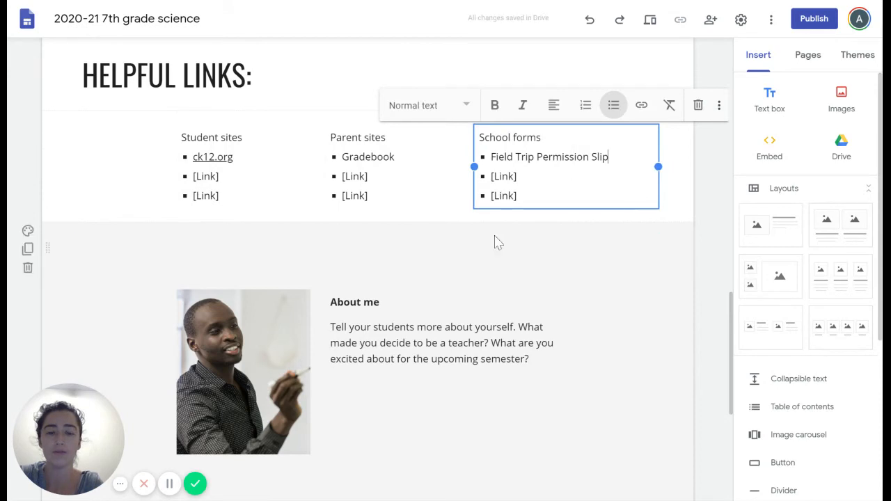
# - Shift the About me photo further away from its text and replace it with an uploaded photo of the teacher in the classroom
pyautogui.scroll(-3, 488, 279)
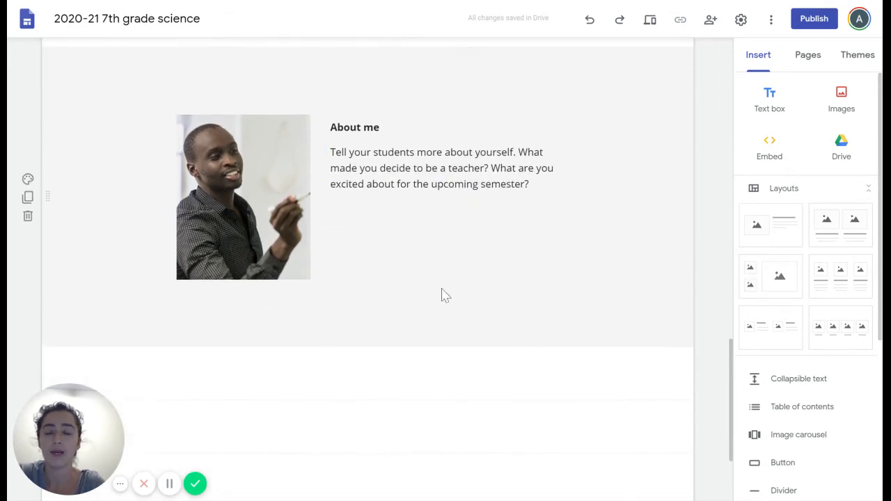
pyautogui.click(256, 185)
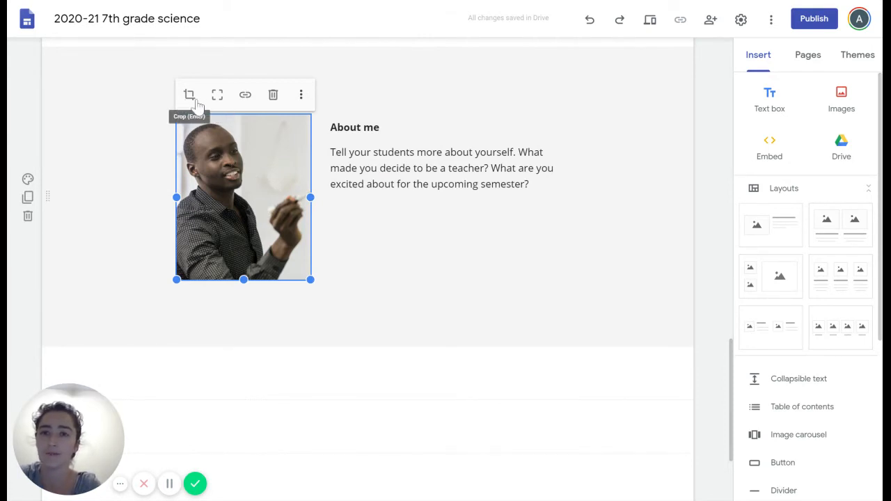
pyautogui.moveTo(213, 125); pyautogui.dragTo(210, 155)
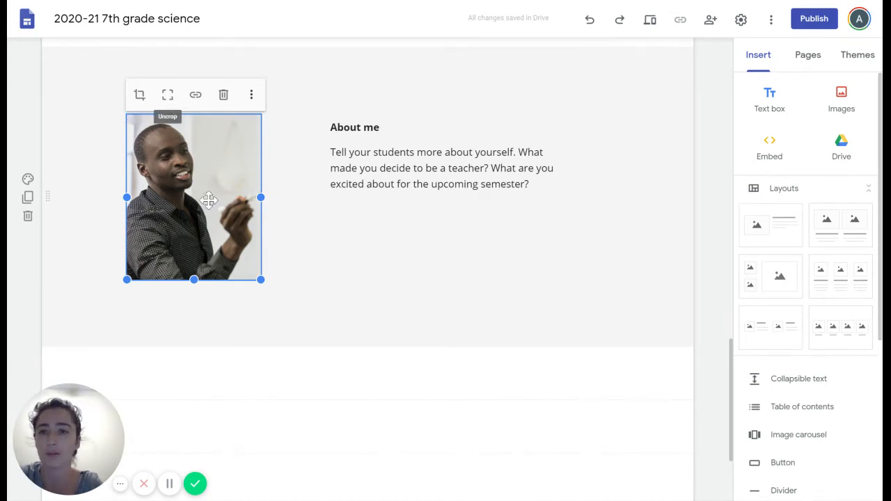
pyautogui.click(250, 96)
pyautogui.moveTo(249, 99)
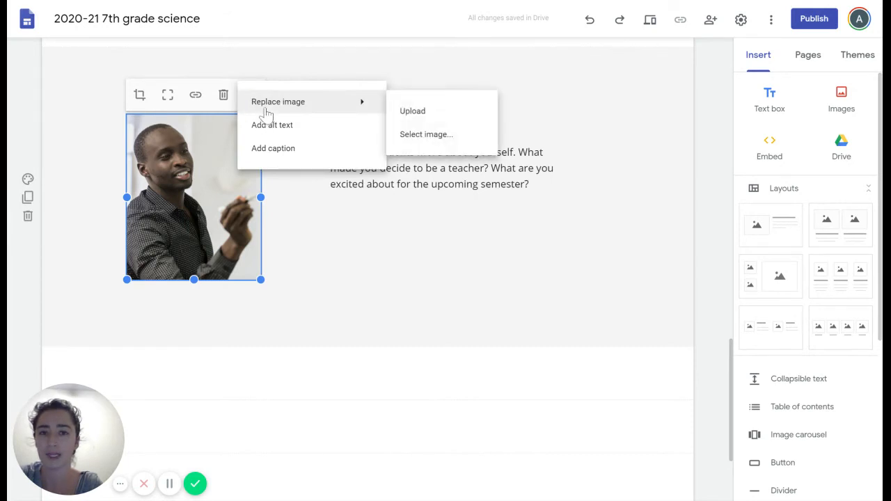
pyautogui.click(411, 113)
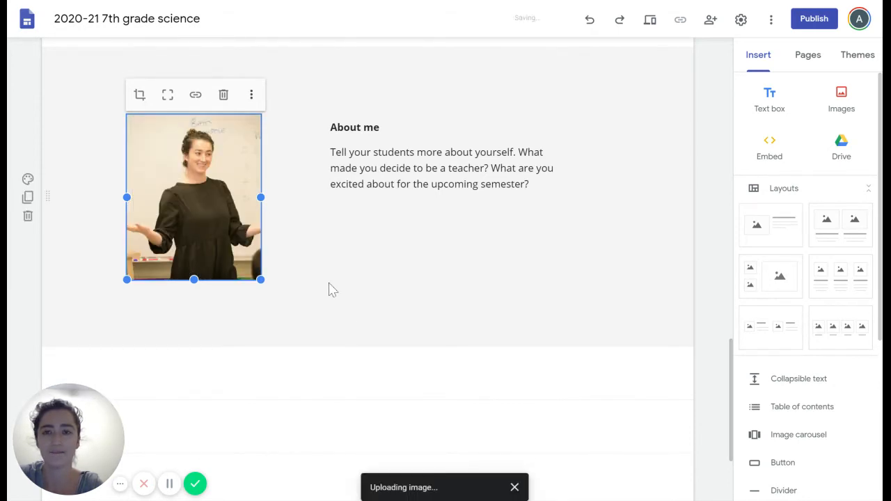
# - Uncrop the About me photo, then crop it to a close-up of the teacher's face
pyautogui.click(167, 98)
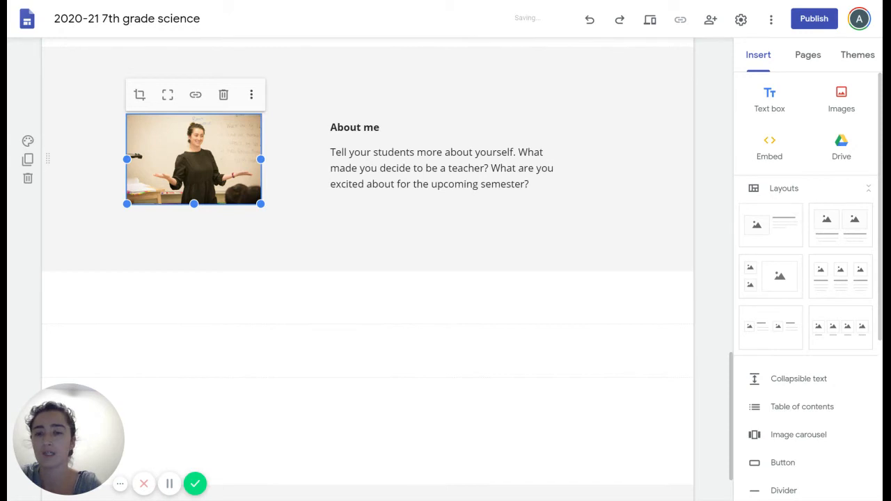
pyautogui.click(139, 95)
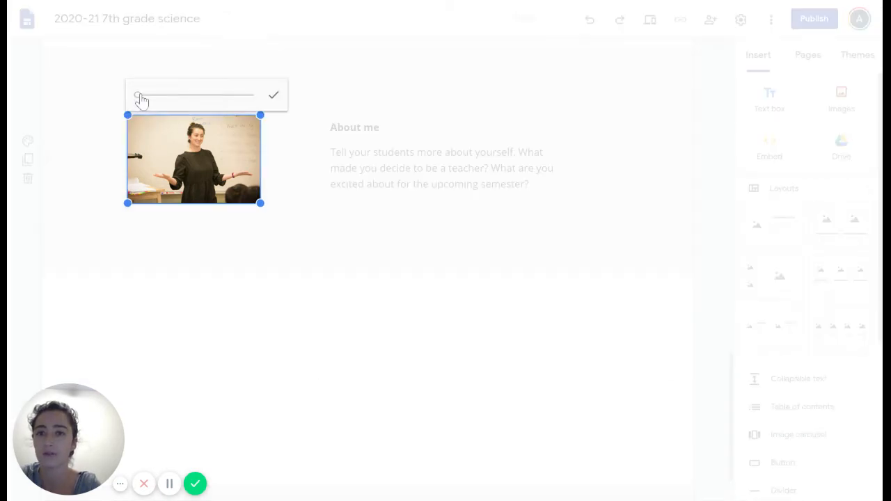
pyautogui.moveTo(140, 98); pyautogui.dragTo(173, 94)
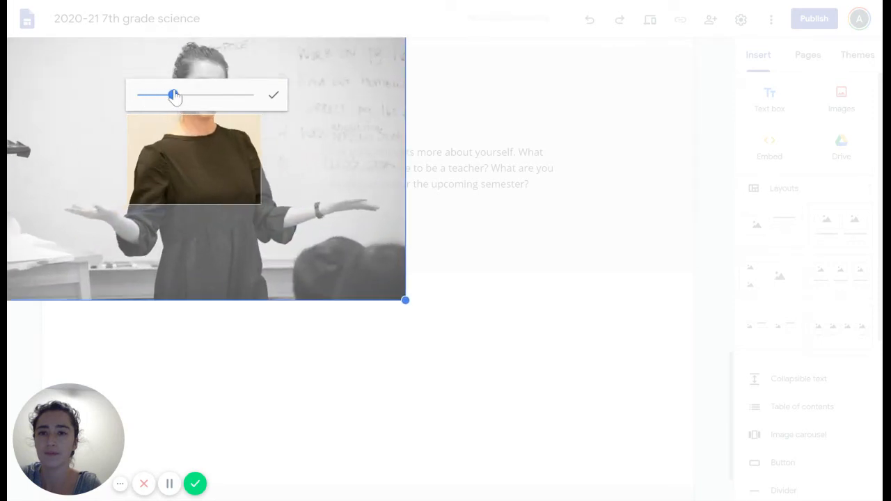
pyautogui.moveTo(184, 132); pyautogui.dragTo(185, 201)
pyautogui.click(274, 97)
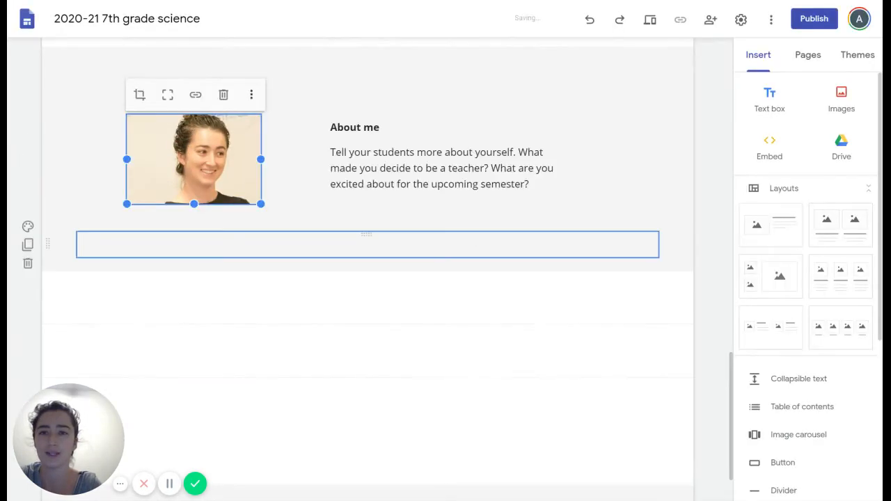
pyautogui.click(317, 204)
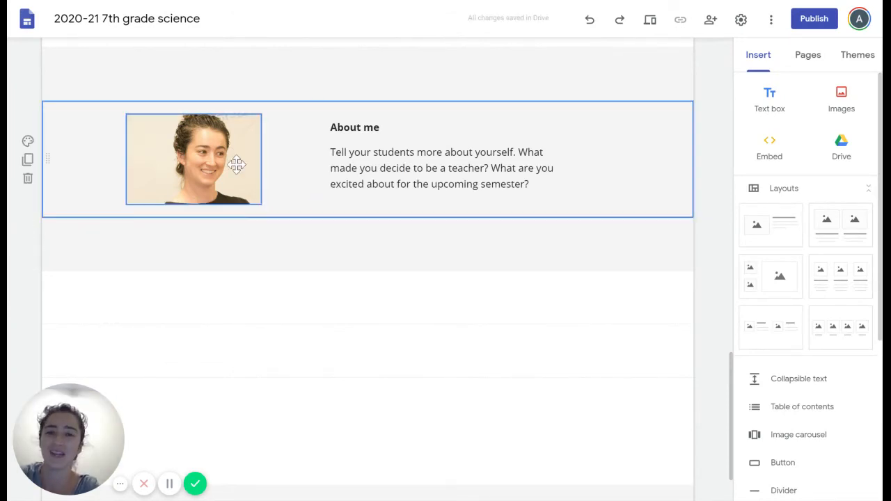
# - Narrow the empty text box between the Syllabus and Helpful Links sections to less than half the page width
pyautogui.scroll(-1, 422, 232)
pyautogui.scroll(5, 427, 242)
pyautogui.scroll(10, 427, 242)
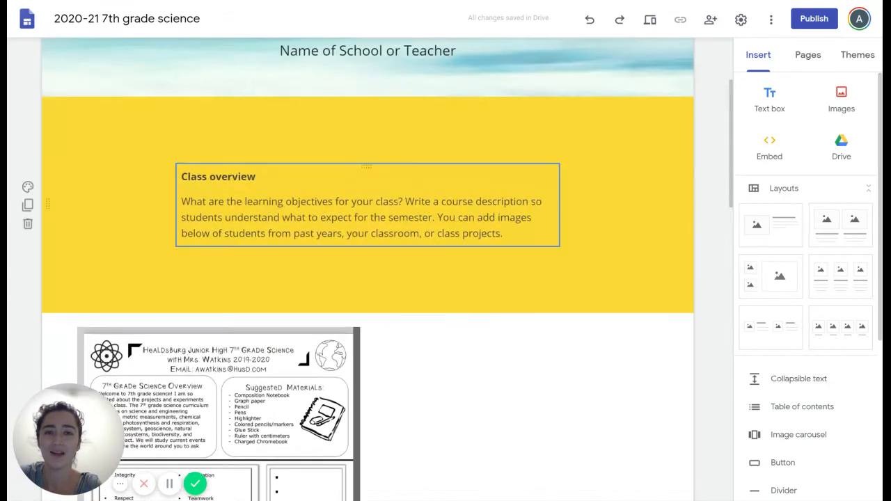
pyautogui.scroll(-3, 430, 235)
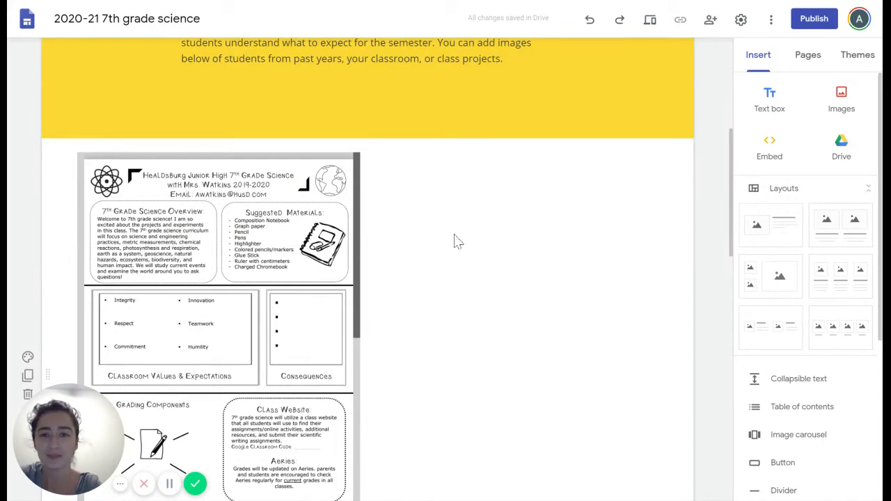
pyautogui.scroll(-8, 457, 241)
pyautogui.click(368, 173)
pyautogui.moveTo(658, 173); pyautogui.dragTo(306, 175)
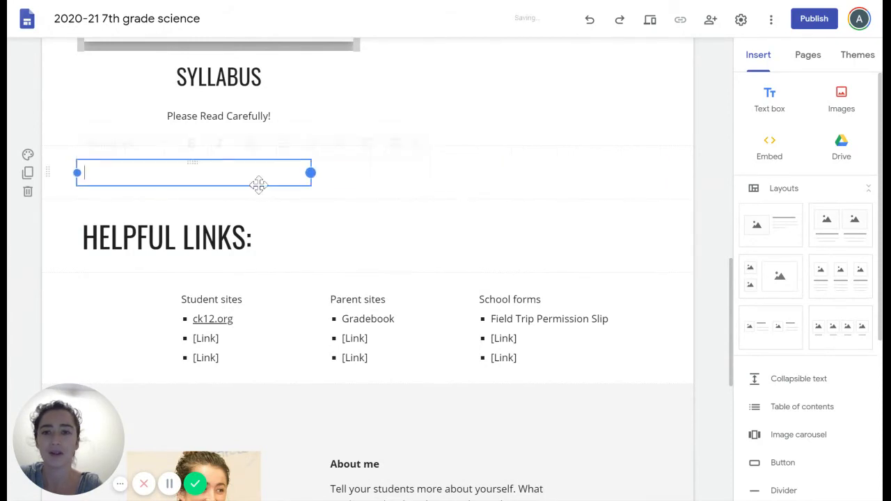
pyautogui.click(376, 182)
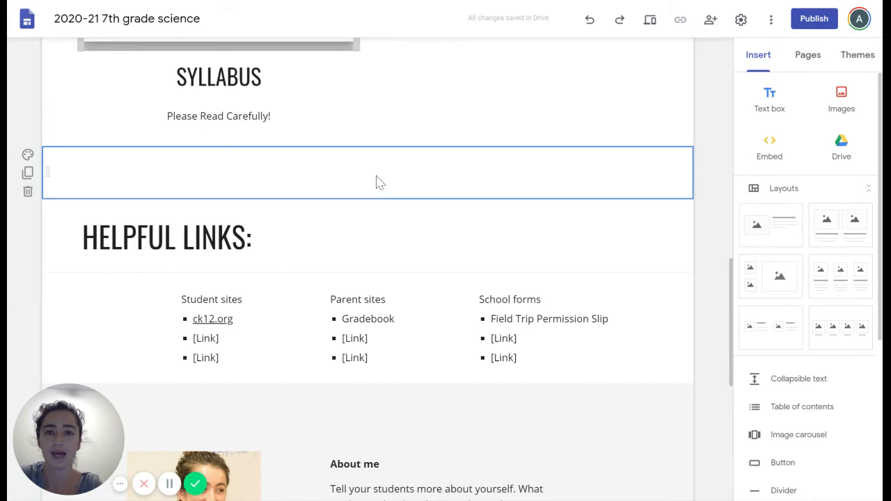
# - Add the text "Save this spot" in the narrow text box above the Helpful Links heading
pyautogui.doubleClick(376, 176)
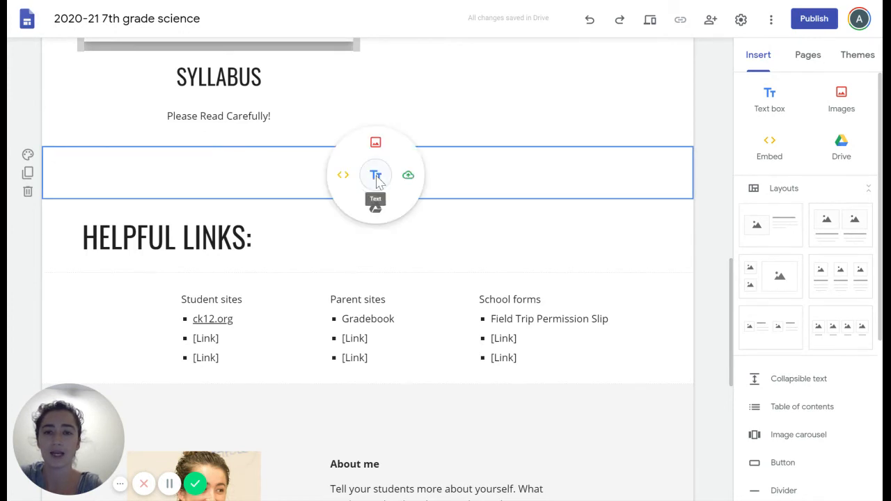
pyautogui.click(376, 176)
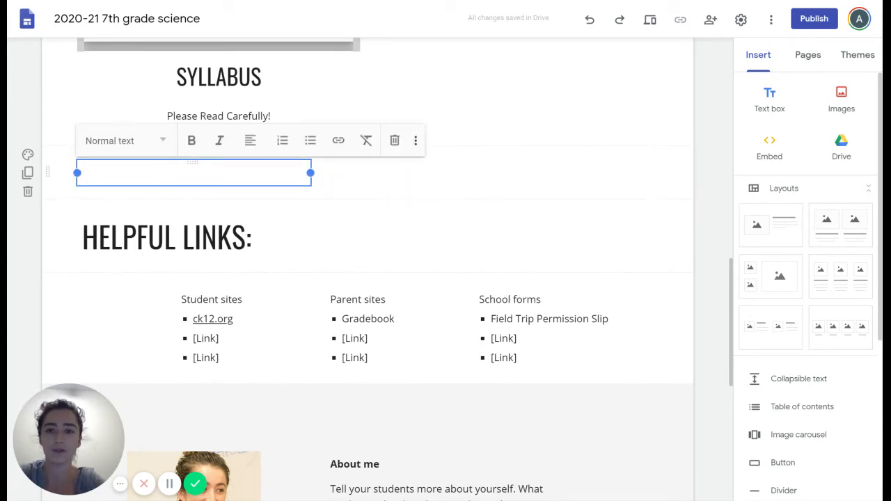
pyautogui.write('Place')
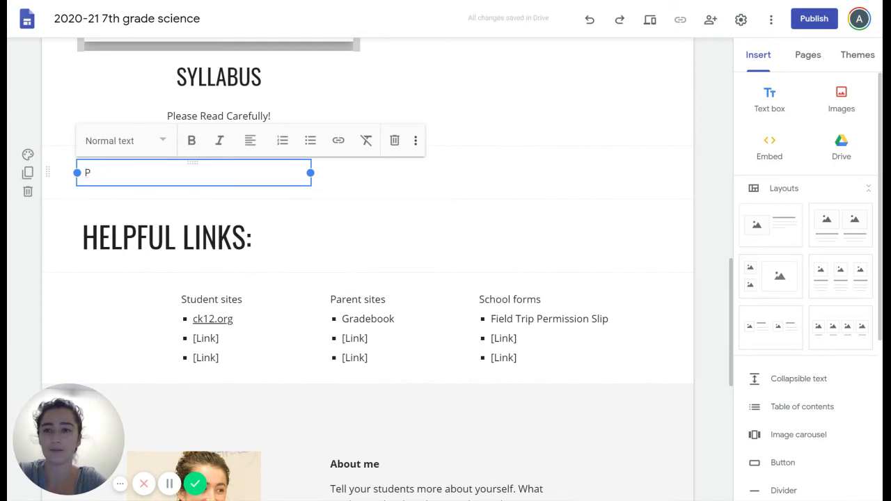
pyautogui.press('BackSpace')
pyautogui.write('Sa')
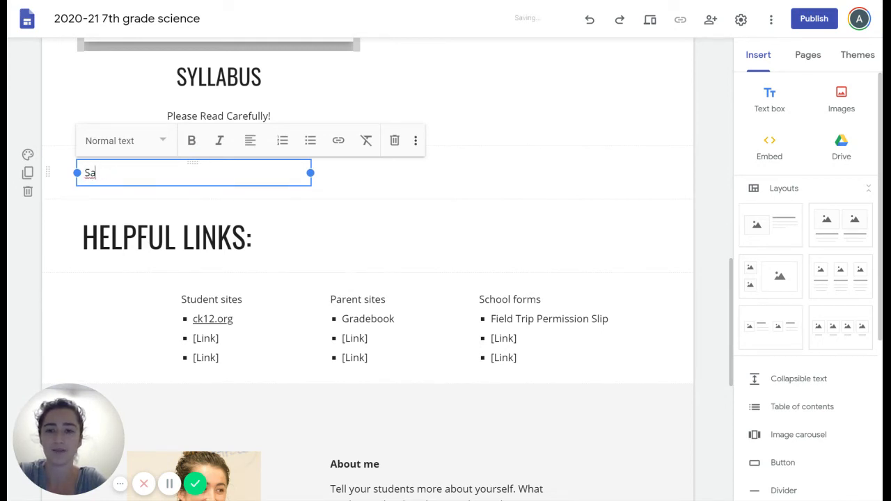
pyautogui.write('ve this spot')
pyautogui.click(386, 179)
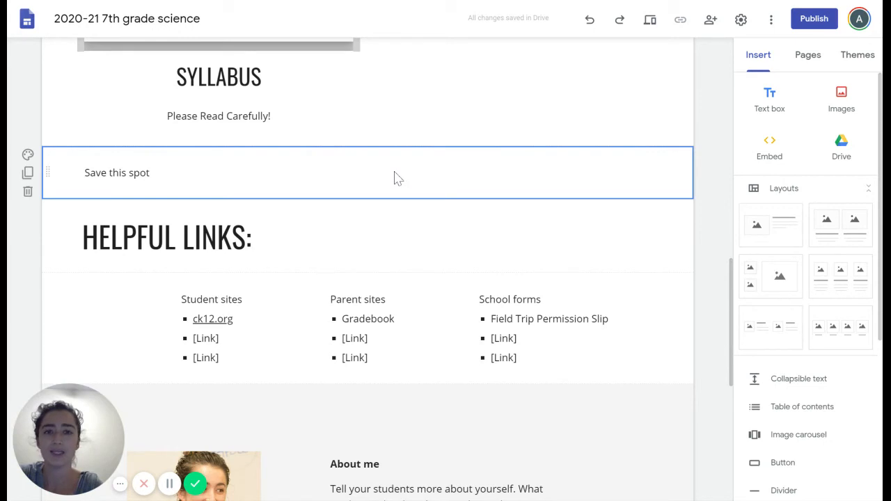
# - Examine the By URL and Embed code options for embedding web content beside the "Save this spot" text, then dismiss them
pyautogui.doubleClick(394, 178)
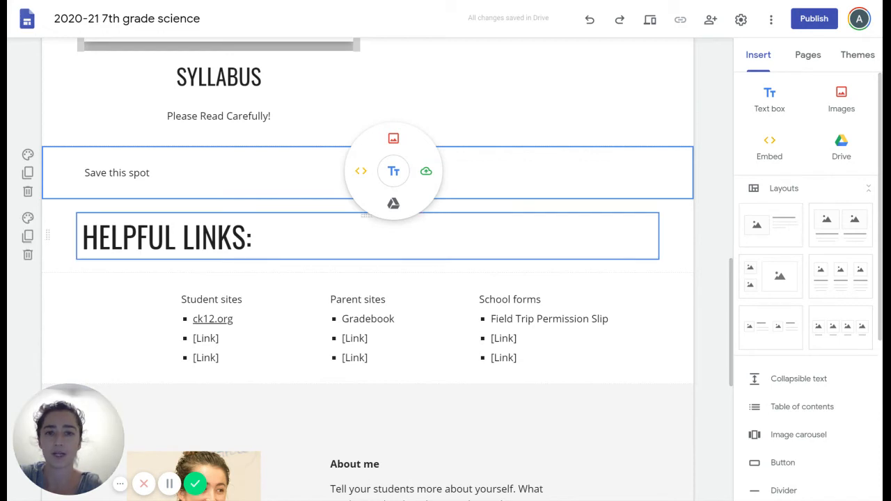
pyautogui.click(359, 174)
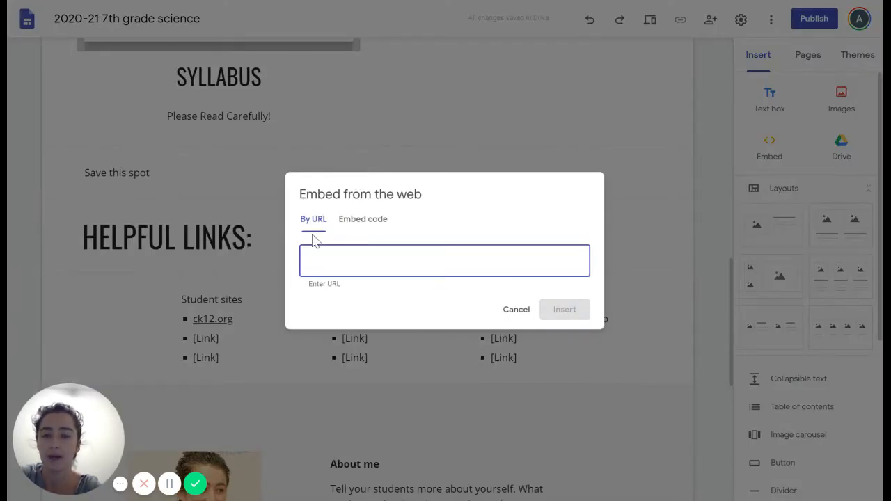
pyautogui.click(359, 221)
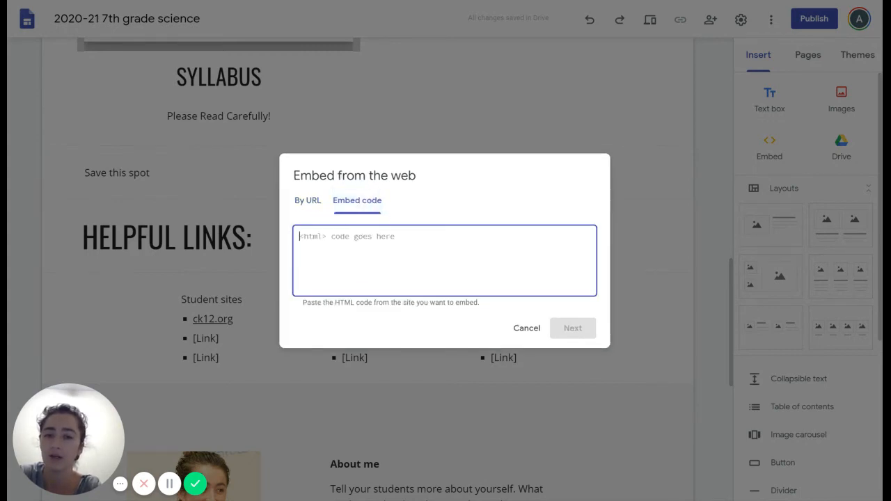
pyautogui.click(312, 201)
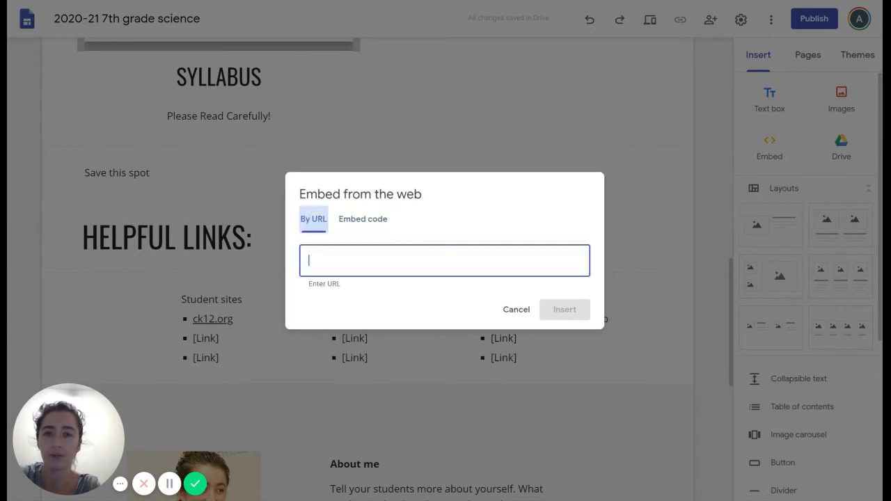
pyautogui.click(517, 309)
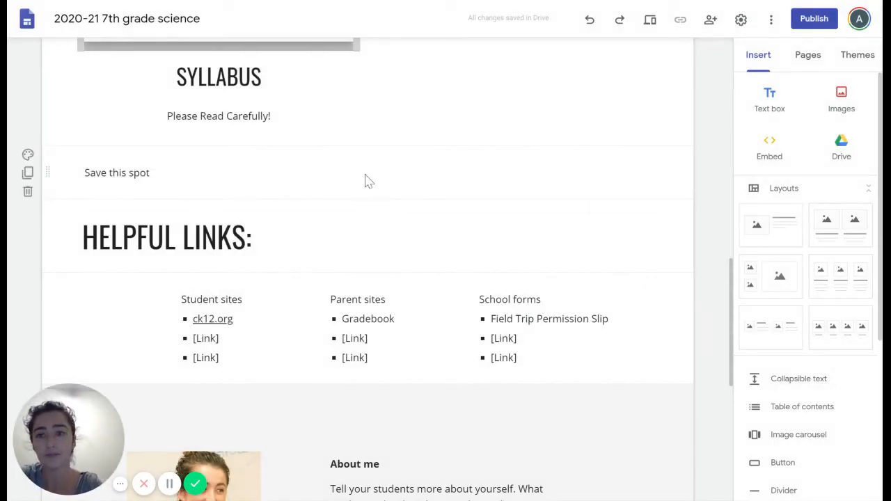
# - Return to the beginning of the home page and open the site's Schedule page
pyautogui.scroll(10, 383, 192)
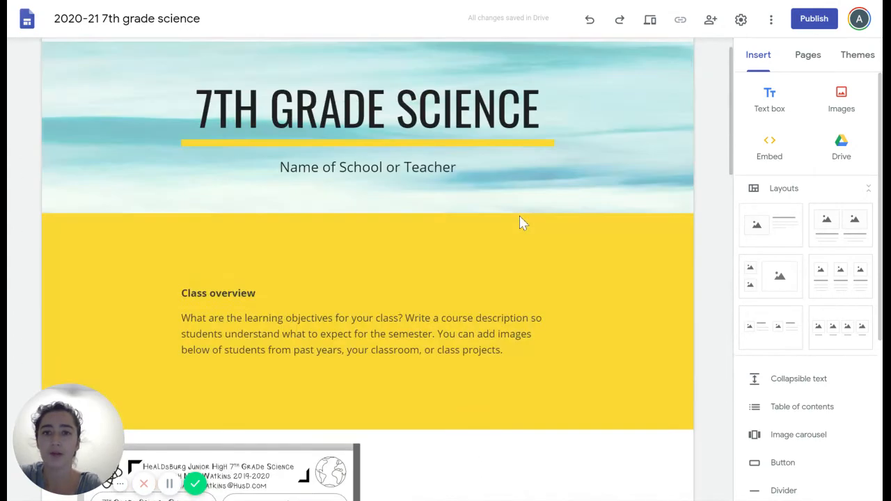
pyautogui.scroll(-3, 660, 273)
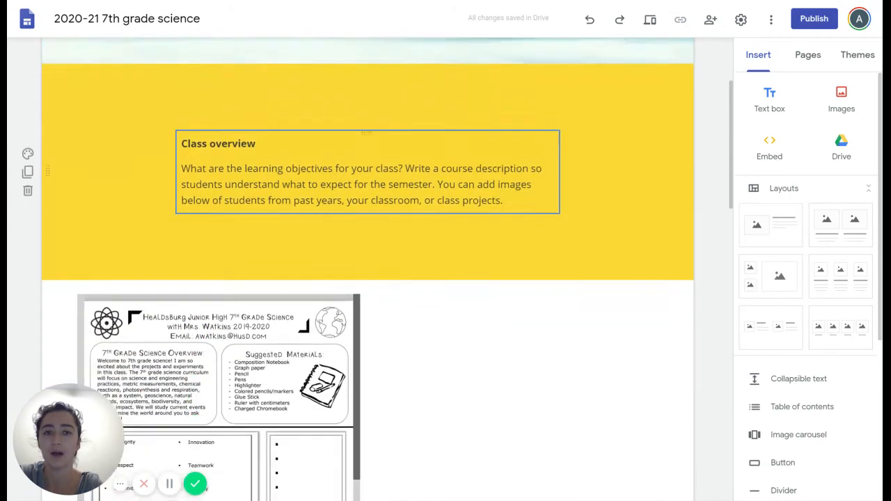
pyautogui.scroll(3, 597, 298)
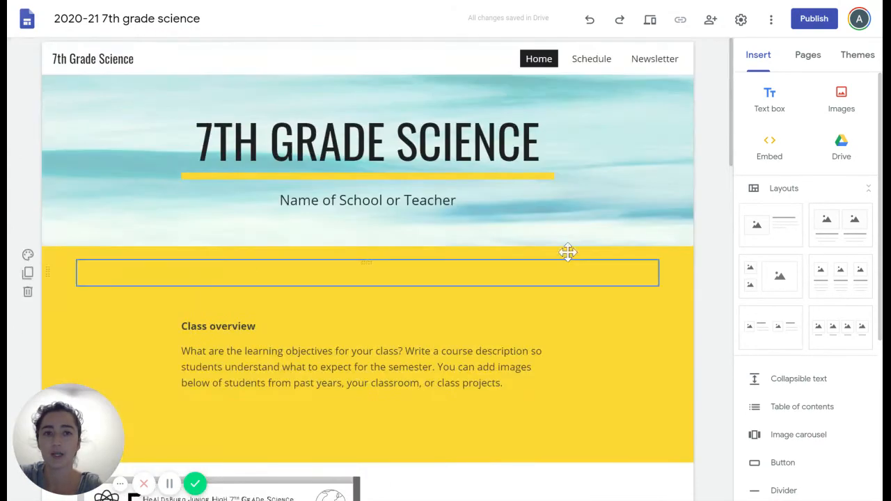
pyautogui.click(589, 60)
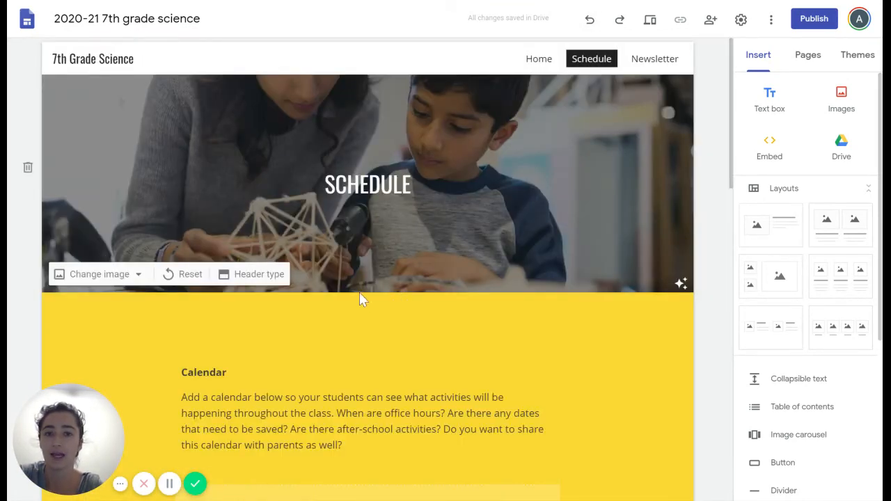
# - Insert the teacher's personal calendar into the calendar placeholder under the Calendar description
pyautogui.scroll(-3, 432, 298)
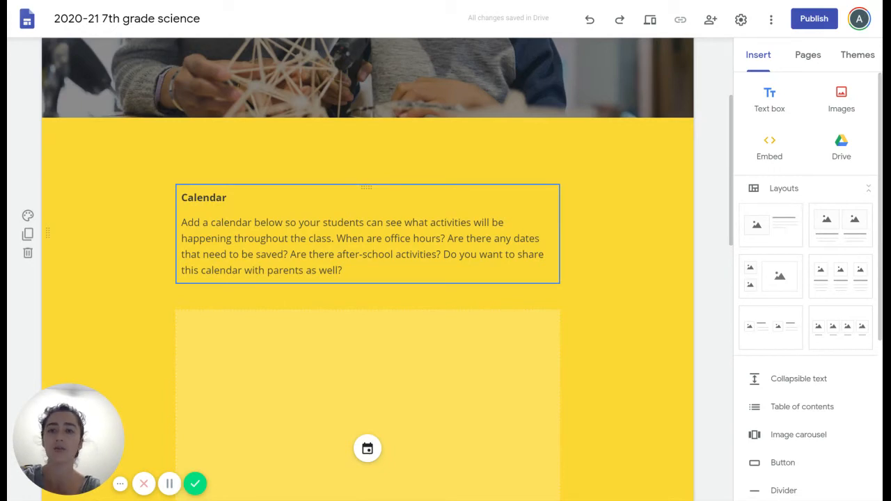
pyautogui.scroll(-3, 434, 222)
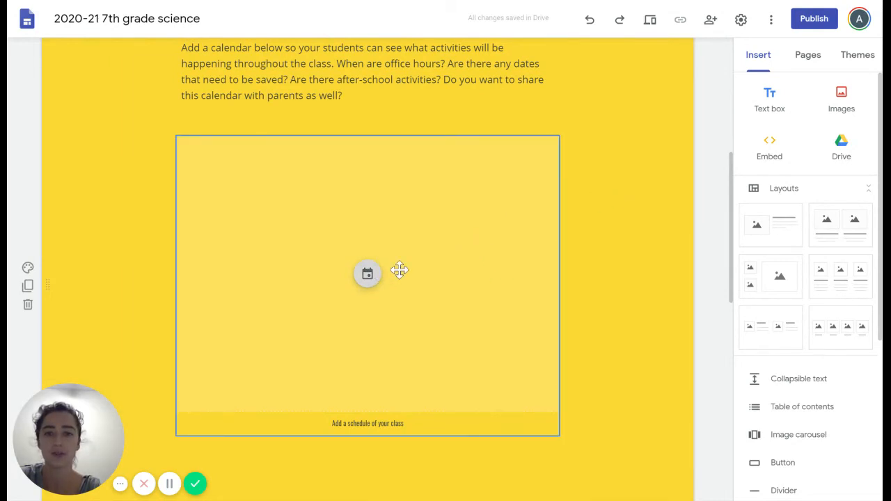
pyautogui.scroll(1, 400, 270)
pyautogui.click(367, 333)
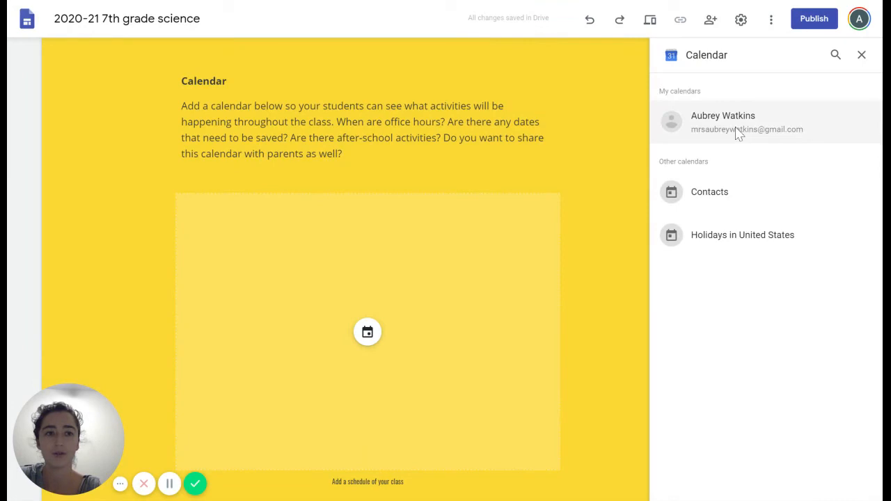
pyautogui.click(737, 131)
pyautogui.click(866, 486)
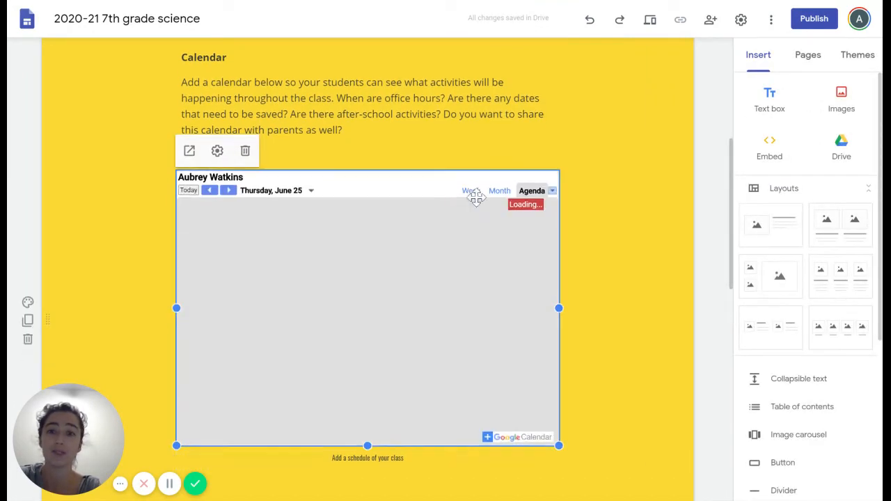
# - Set the embedded calendar's View Mode to Month and apply the calendar settings
pyautogui.scroll(-2, 425, 195)
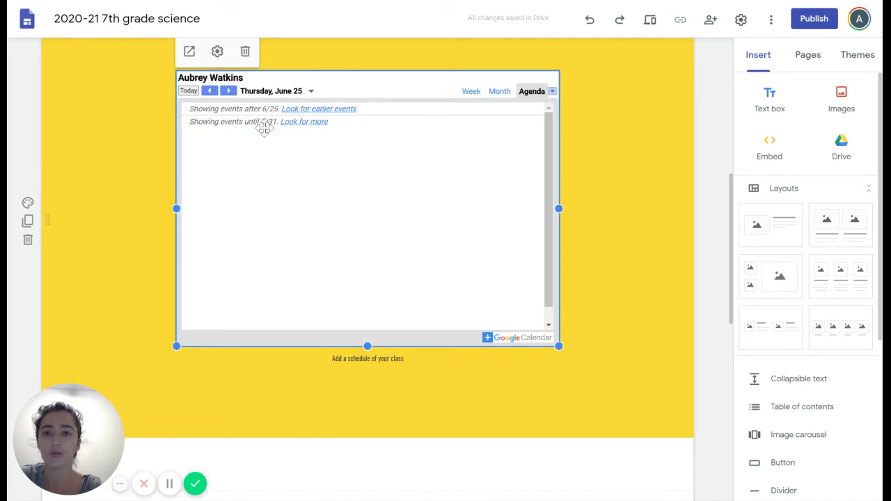
pyautogui.click(217, 52)
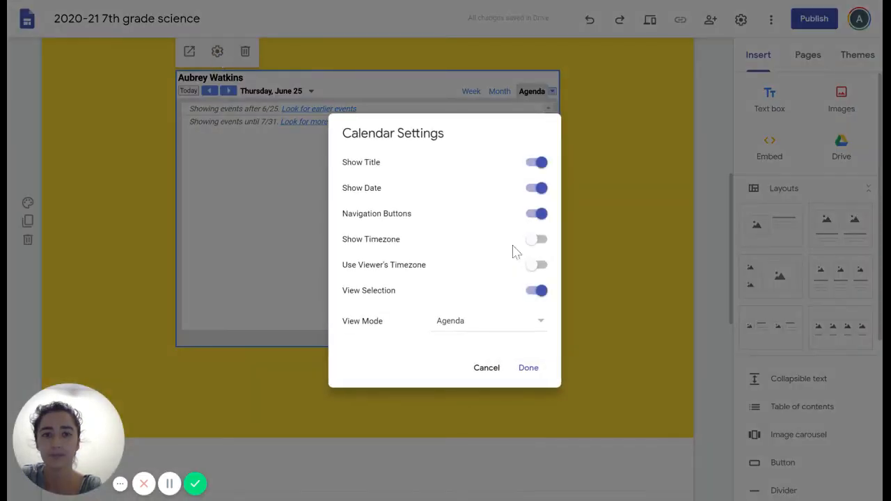
pyautogui.click(488, 327)
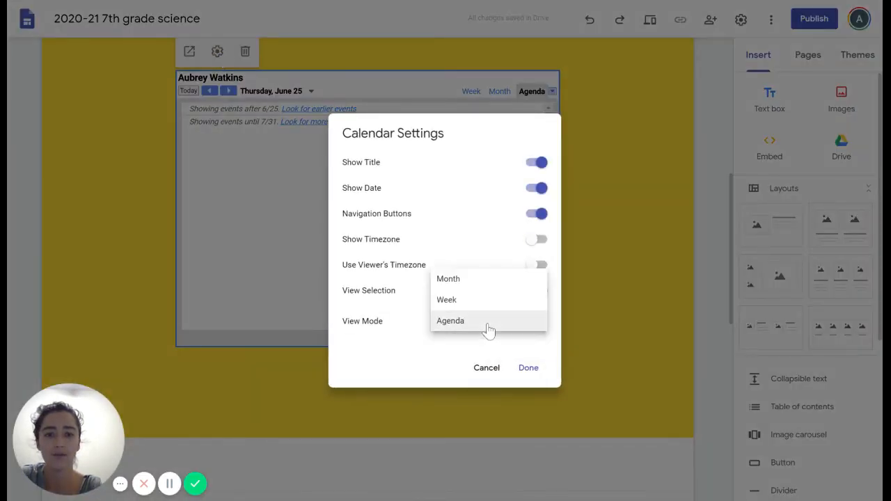
pyautogui.click(475, 285)
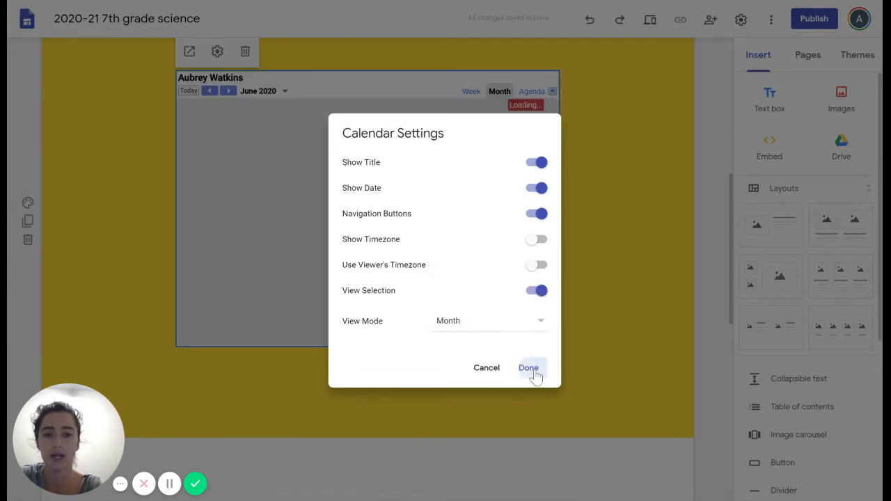
pyautogui.click(530, 370)
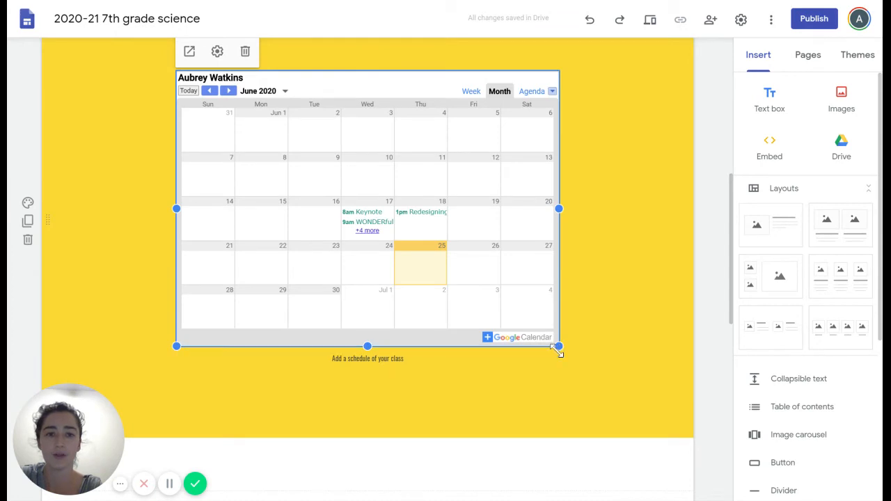
# - Search Google Drive for "monthly calendar" to fill the empty section above the Daily schedule
pyautogui.scroll(-4, 558, 349)
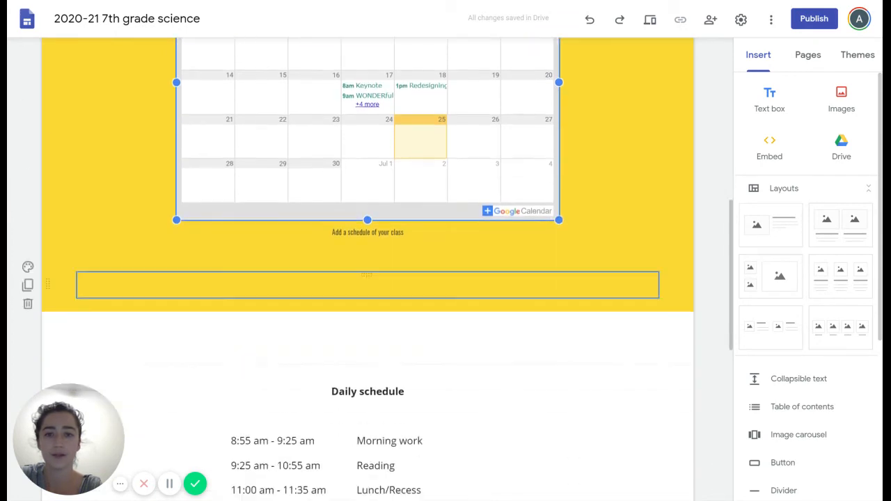
pyautogui.click(367, 232)
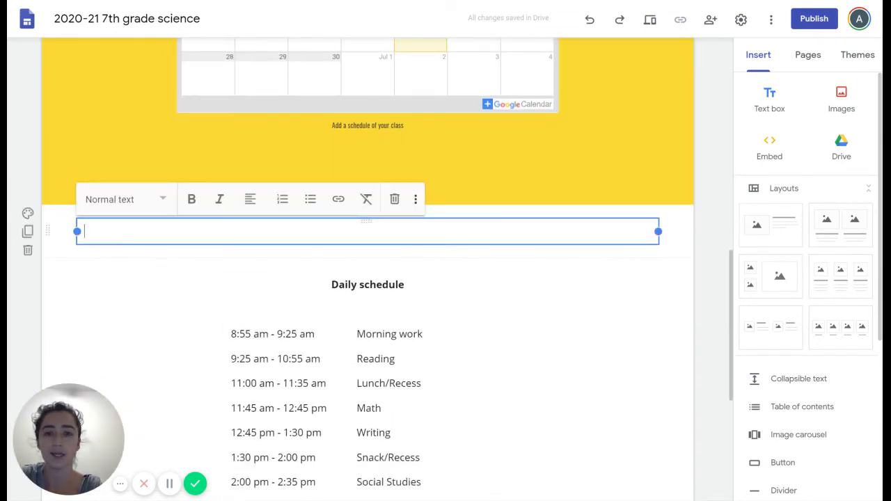
pyautogui.click(846, 157)
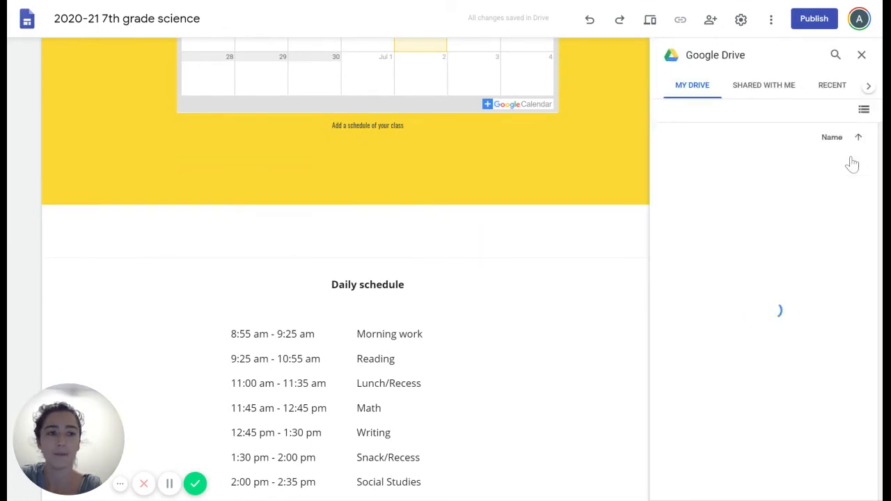
pyautogui.click(835, 56)
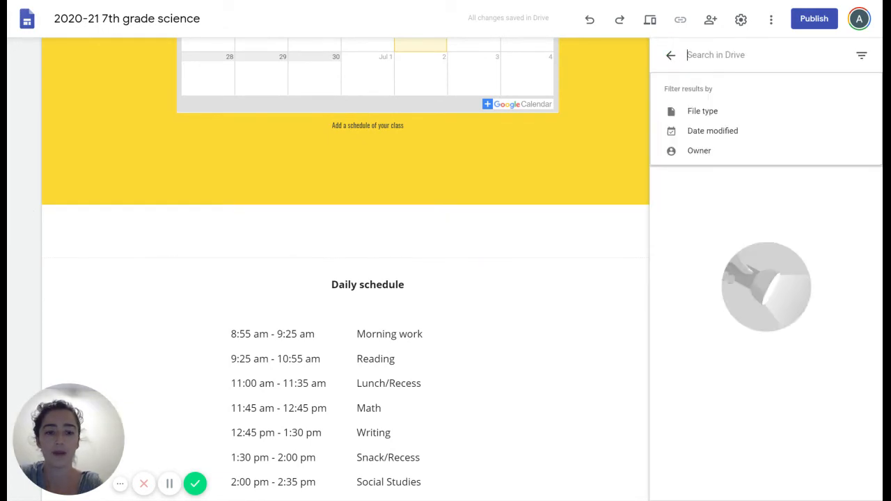
pyautogui.write('2021')
pyautogui.write('0-21')
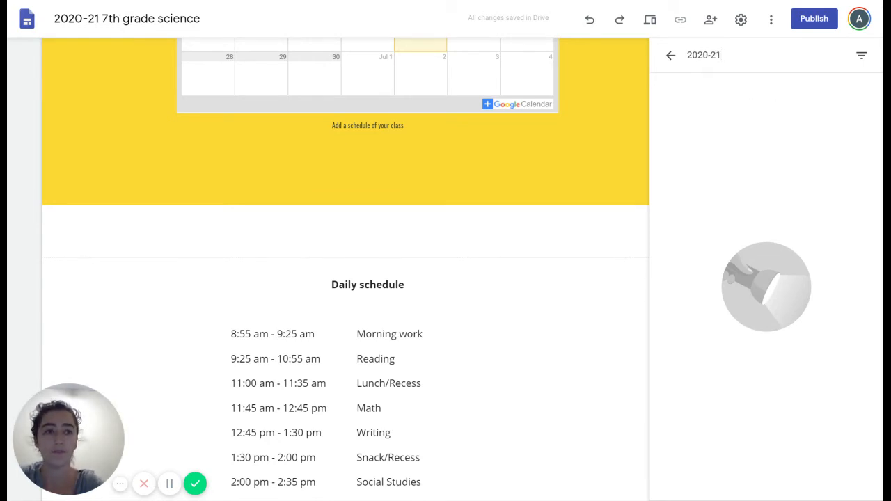
pyautogui.moveTo(721, 55); pyautogui.dragTo(697, 55)
pyautogui.write('m')
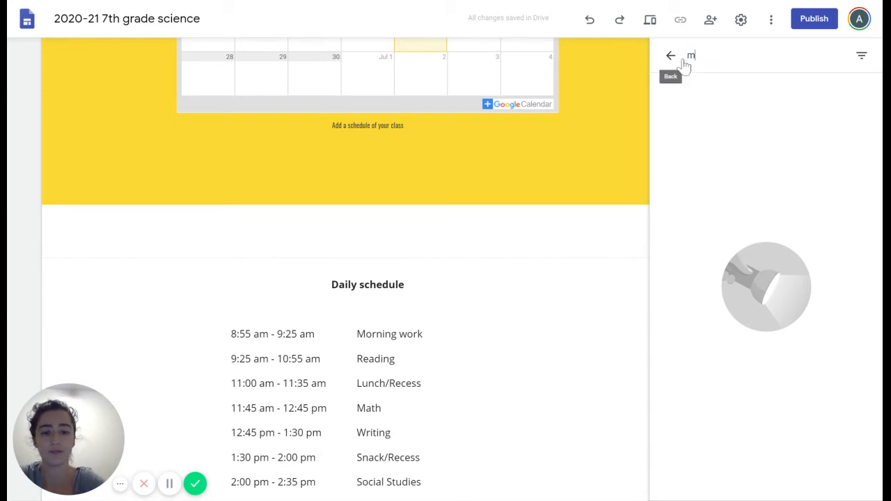
pyautogui.write('onthly')
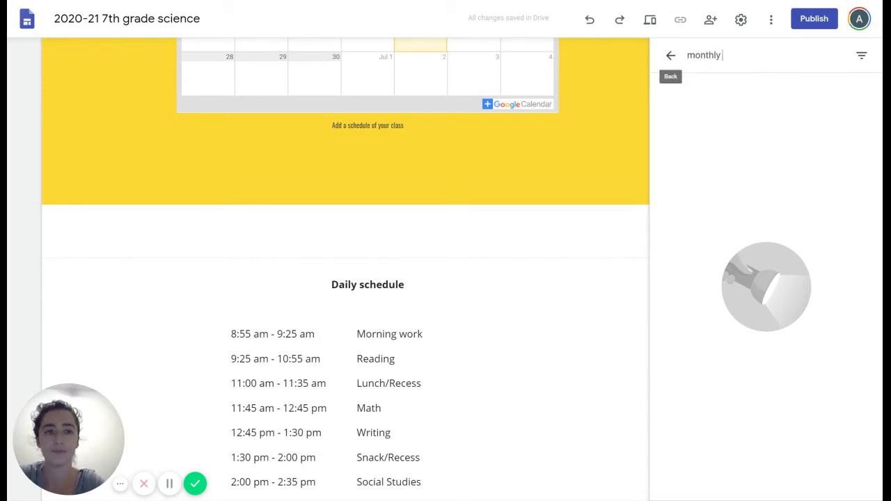
pyautogui.write(' calendar')
pyautogui.press('Return')
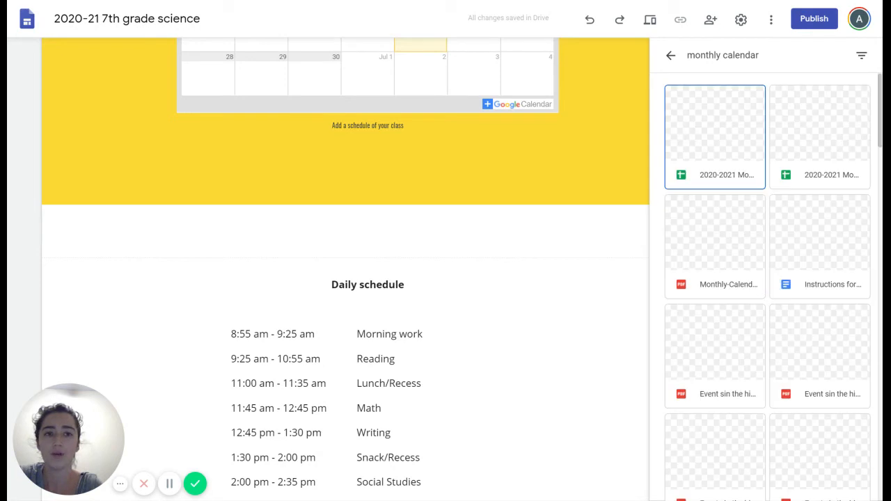
# - Insert the 2020-2021 Monthly Calendar View spreadsheet above the Daily schedule and close the Drive file picker
pyautogui.click(741, 180)
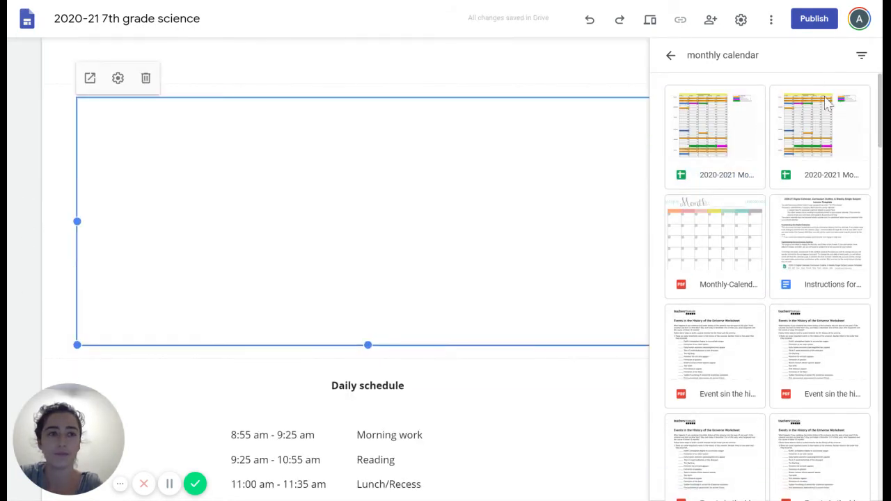
pyautogui.click(670, 55)
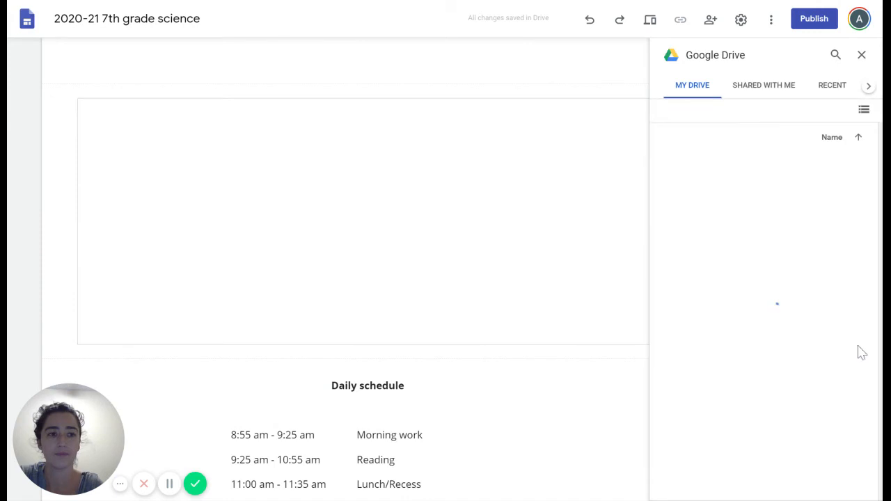
pyautogui.click(861, 55)
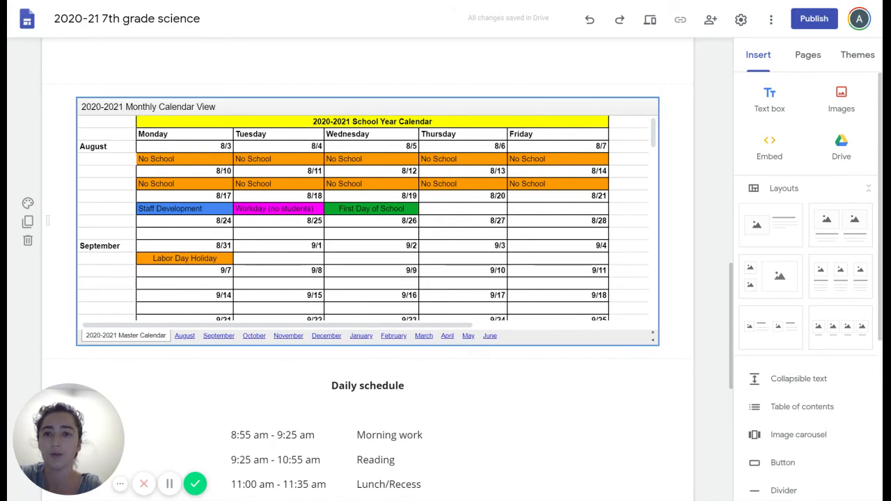
# - Set the embedded monthly calendar spreadsheet to show the August sheet and apply the setting
pyautogui.click(282, 239)
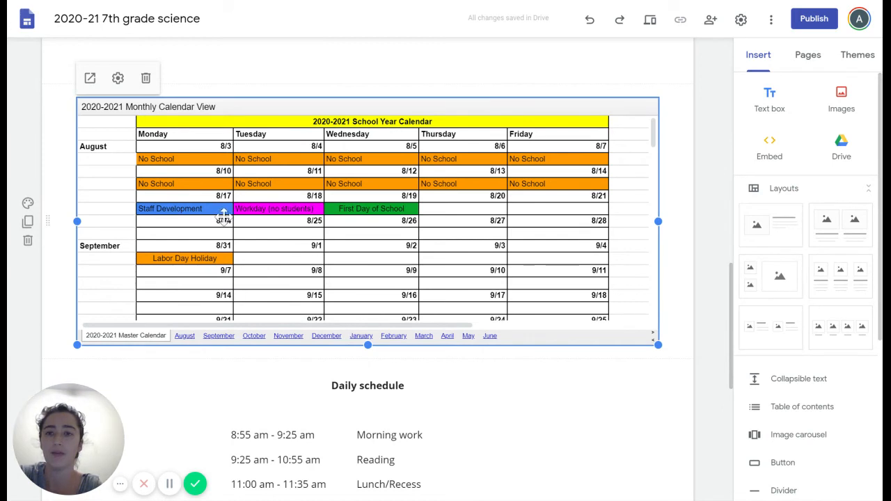
pyautogui.click(118, 79)
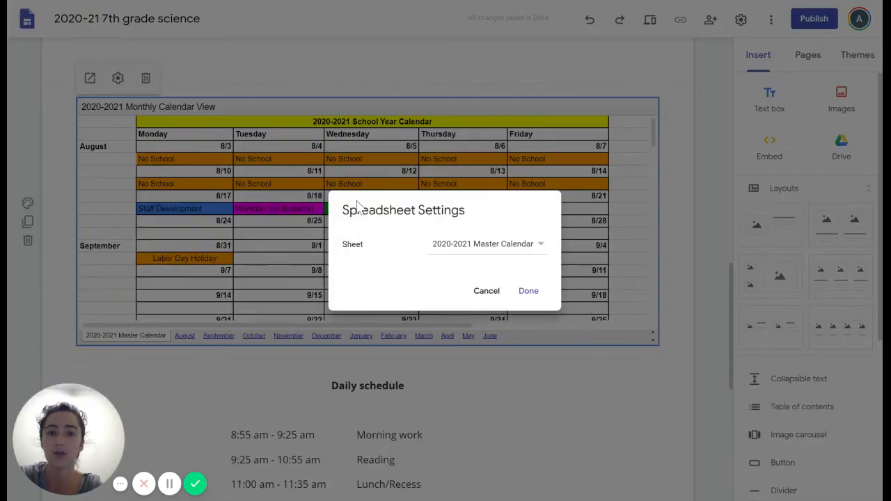
pyautogui.click(448, 252)
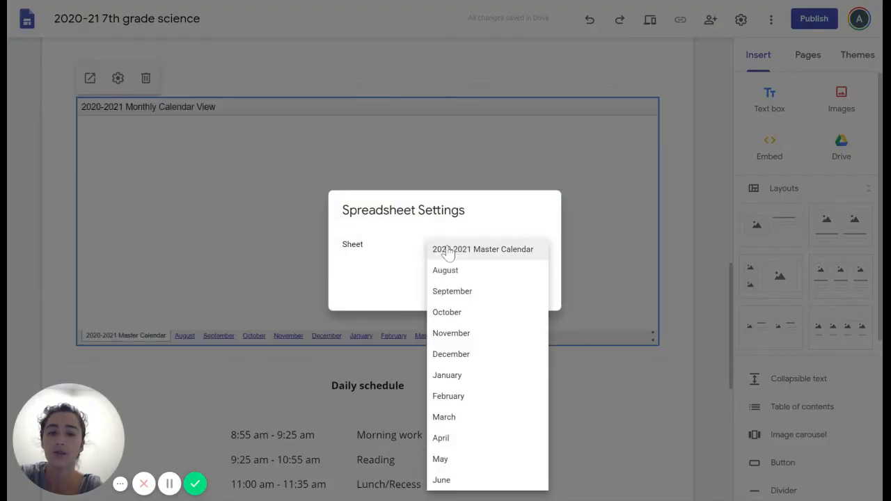
pyautogui.click(446, 272)
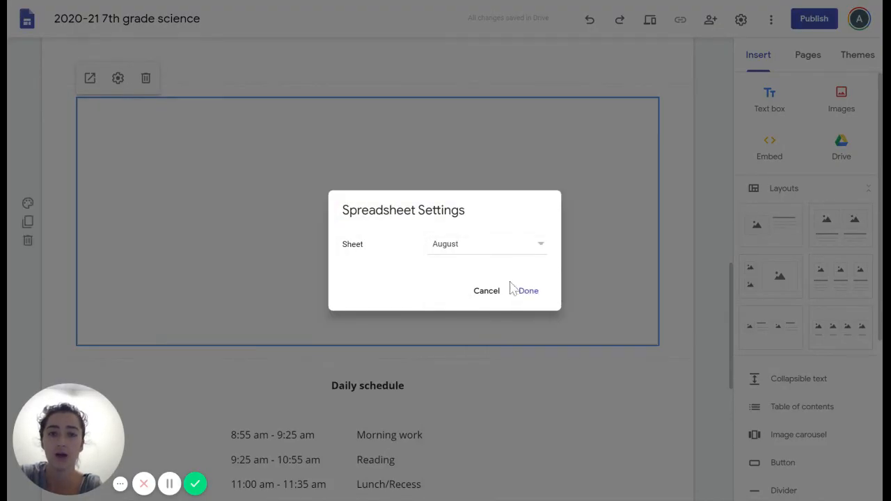
pyautogui.click(537, 293)
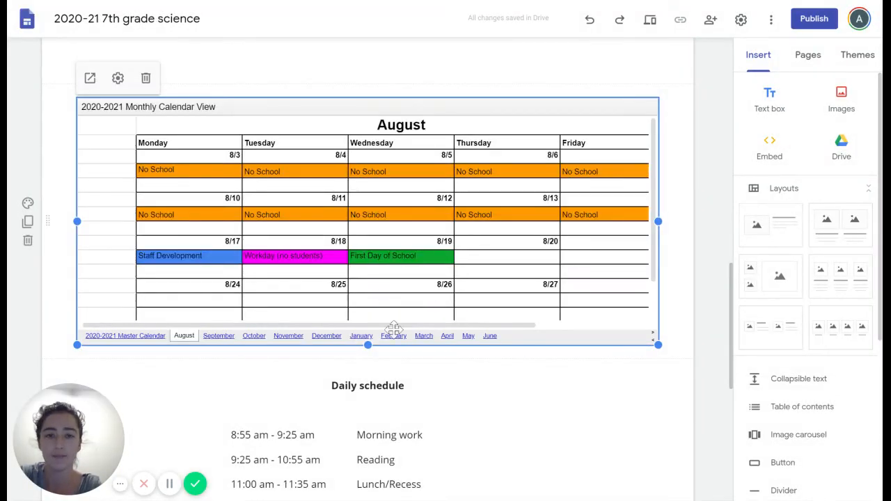
# - Try narrowing the embedded monthly calendar from its left edge and restore its full width
pyautogui.moveTo(77, 221); pyautogui.dragTo(126, 222)
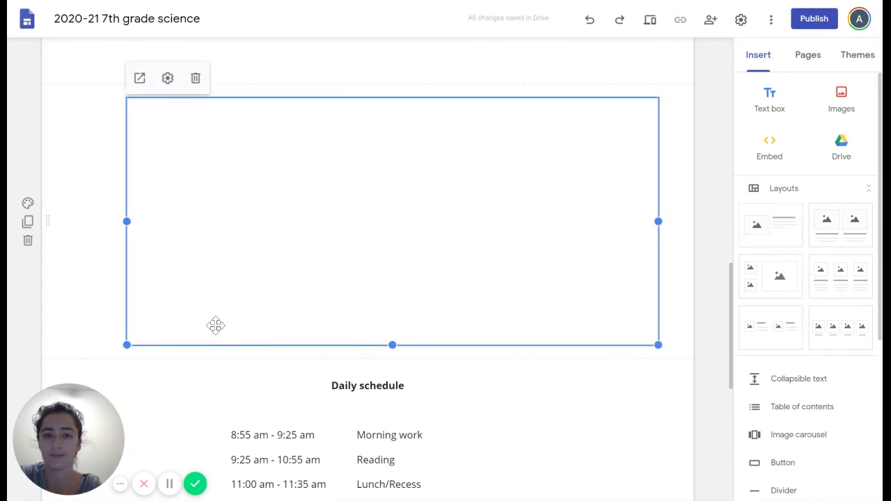
pyautogui.moveTo(439, 104); pyautogui.dragTo(248, 113)
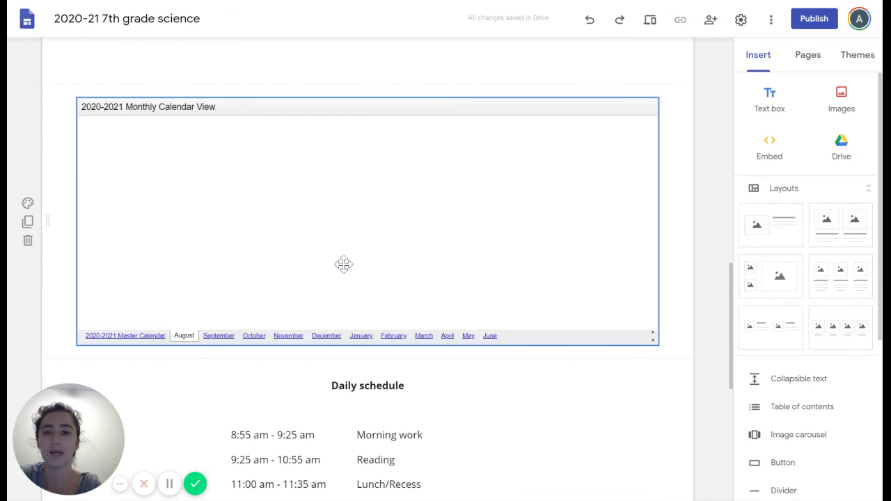
pyautogui.click(160, 188)
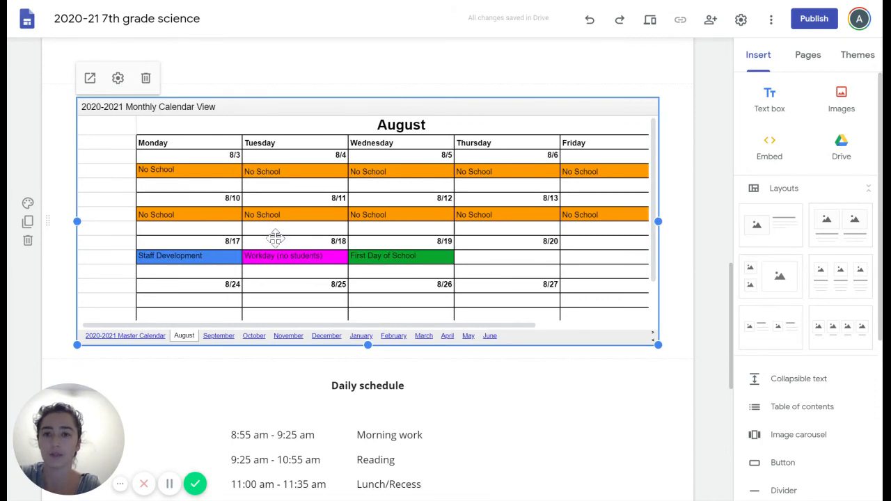
# - Add a new page named Assignments to the site
pyautogui.scroll(5, 274, 237)
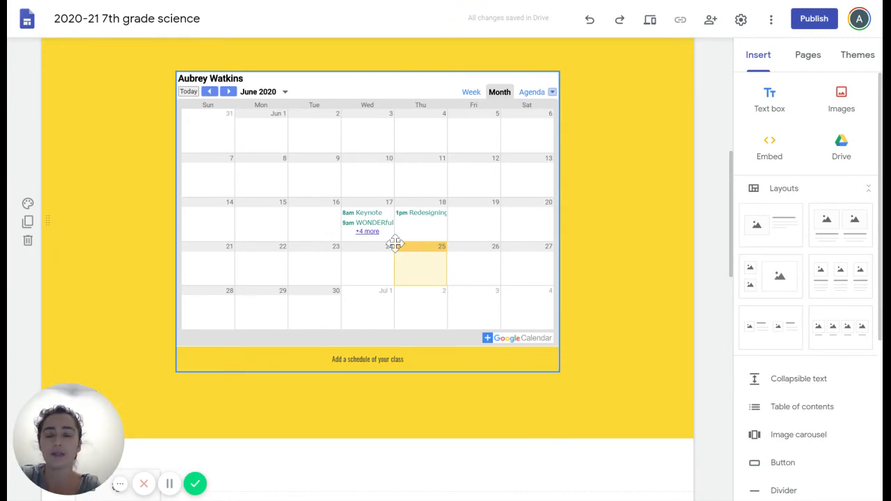
pyautogui.scroll(-3, 395, 243)
pyautogui.scroll(-10, 395, 243)
pyautogui.scroll(19, 396, 249)
pyautogui.moveTo(547, 216)
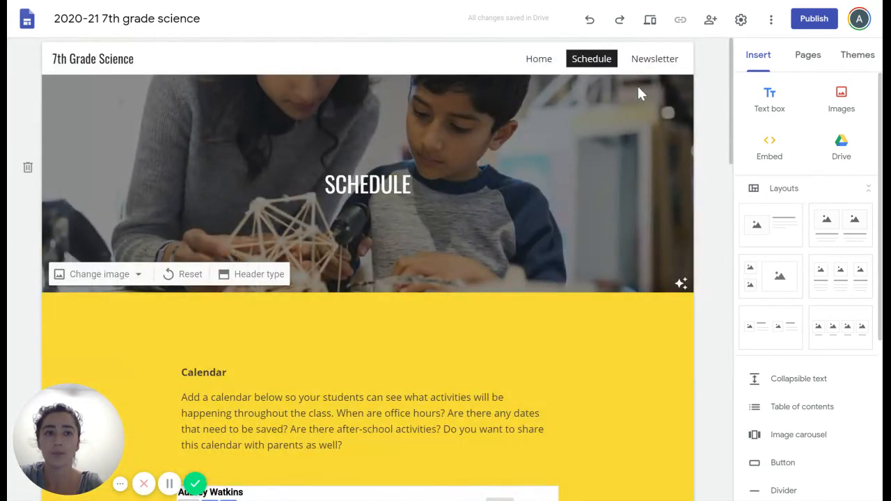
pyautogui.click(809, 59)
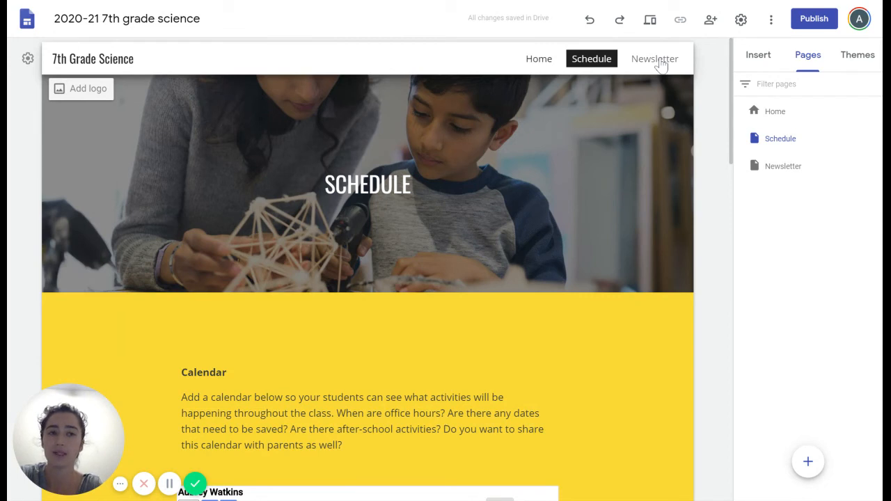
pyautogui.click(809, 464)
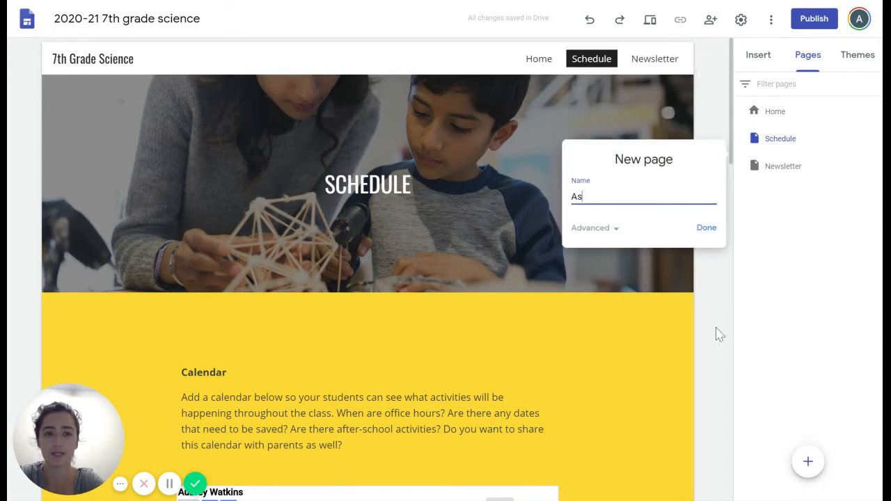
pyautogui.write('Assignments')
pyautogui.press('Return')
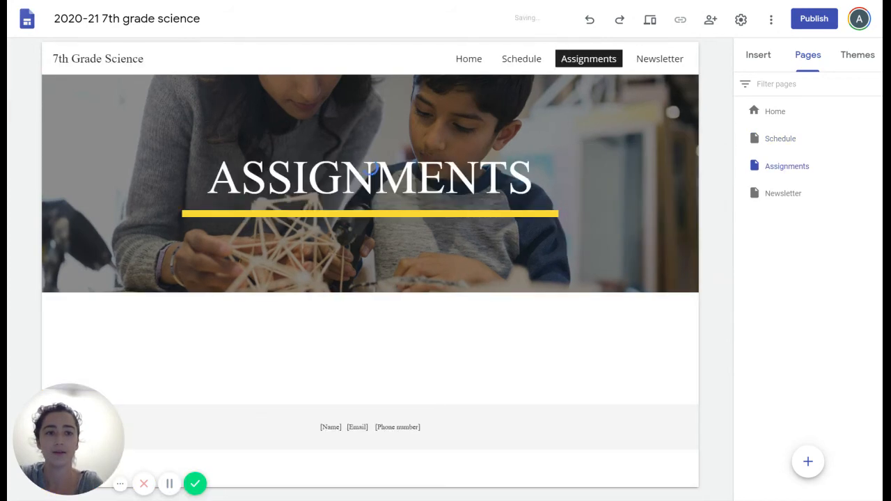
# - Rename the Schedule page as Calendar
pyautogui.click(783, 139)
pyautogui.doubleClick(798, 143)
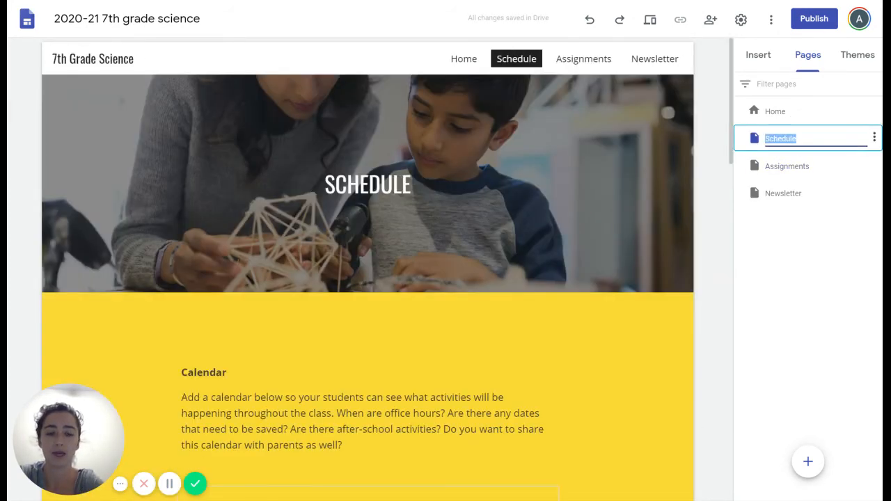
pyautogui.write('Calendar')
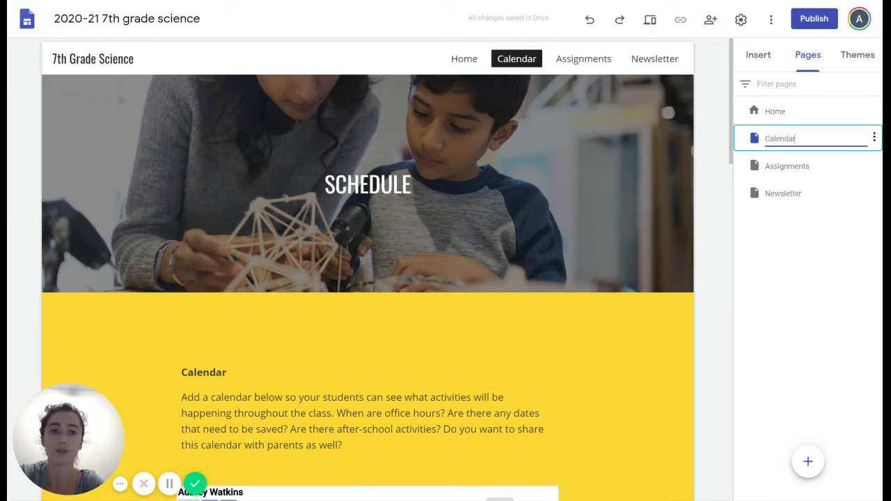
pyautogui.click(802, 225)
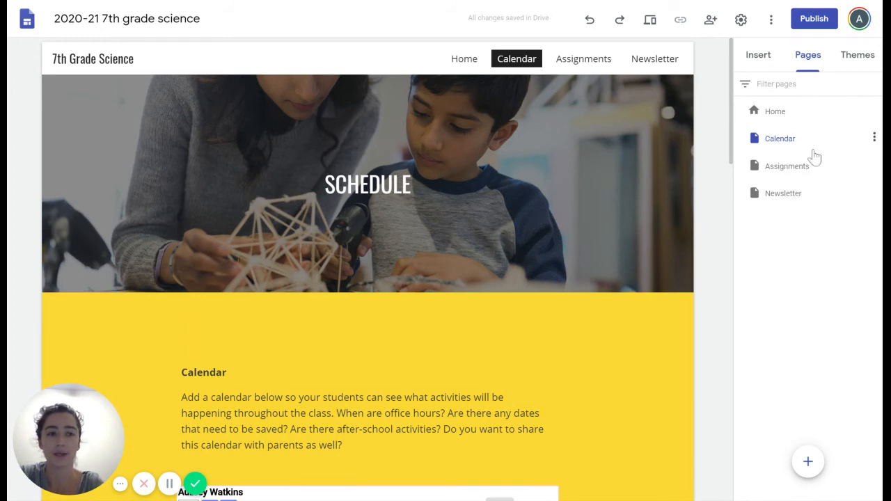
# - Add a subpage named Unit 0 under the Assignments page
pyautogui.click(819, 172)
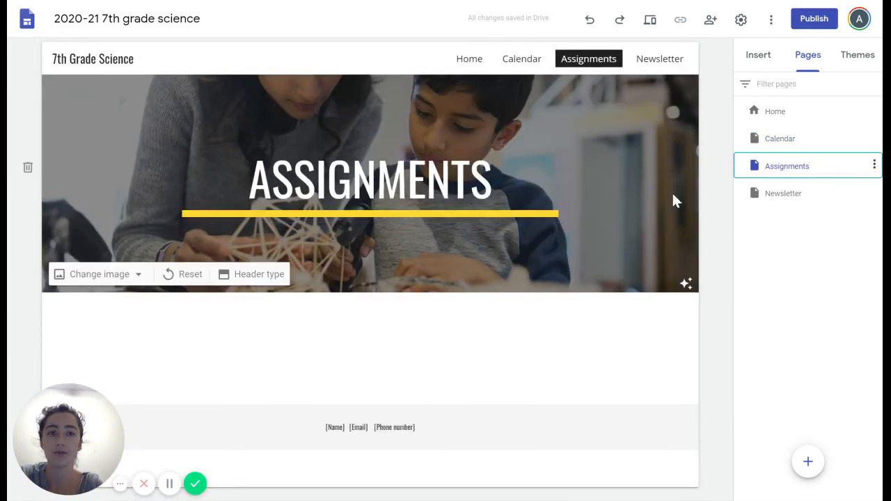
pyautogui.click(874, 164)
pyautogui.click(869, 254)
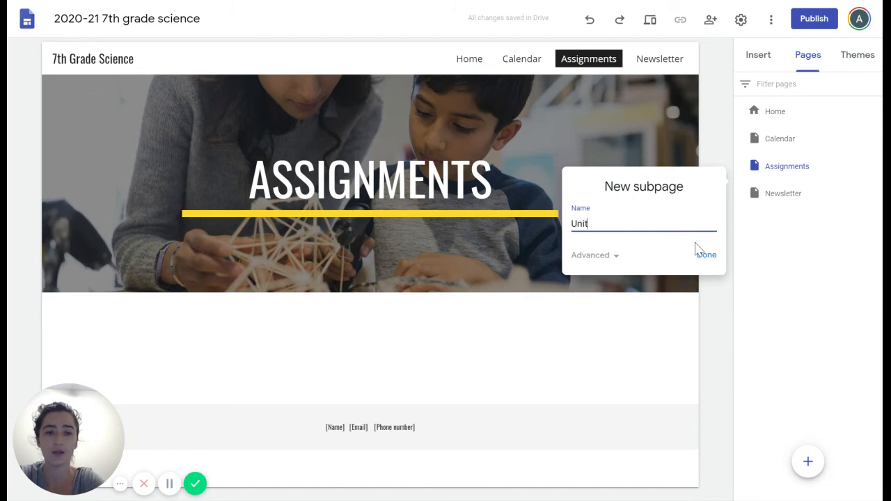
pyautogui.write('Unit 0')
pyautogui.click(704, 254)
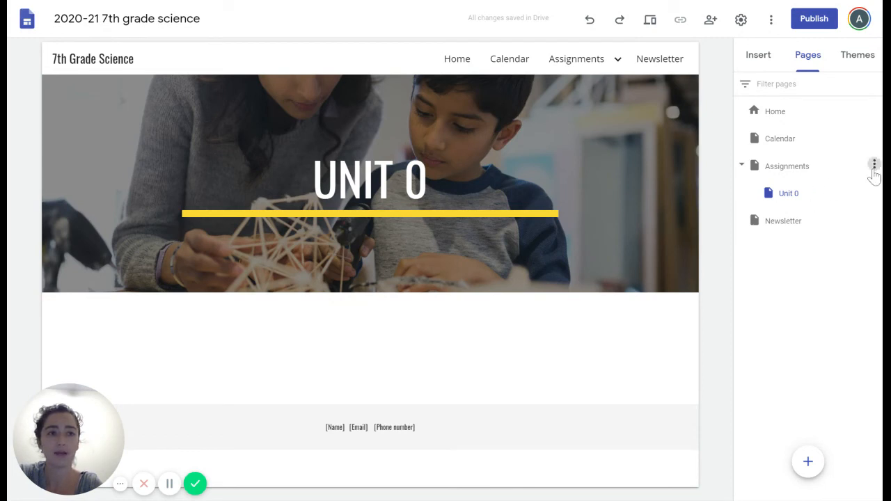
# - Add a subpage named Unit 1 under the Assignments page
pyautogui.click(874, 165)
pyautogui.click(859, 256)
pyautogui.write('U')
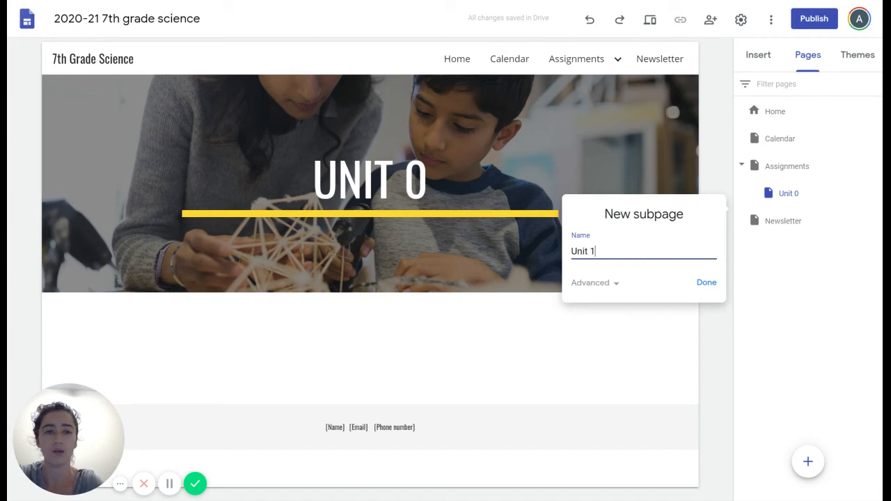
pyautogui.write('nit 1')
pyautogui.click(707, 282)
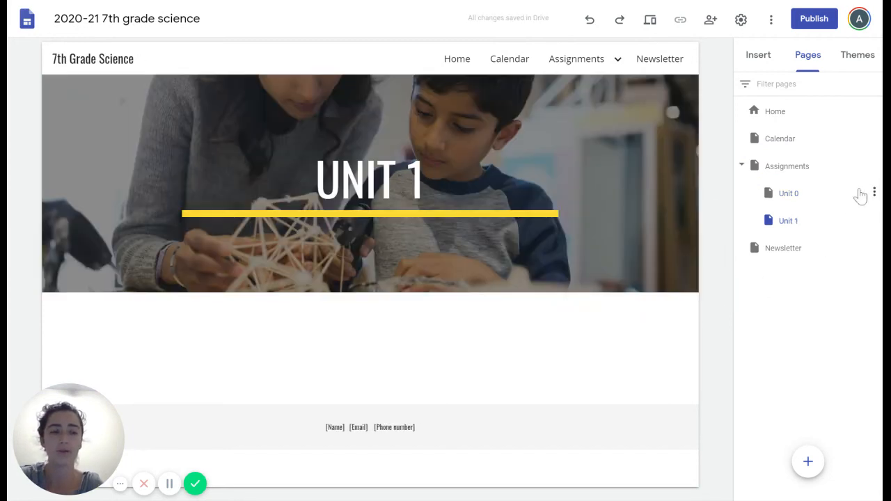
# - Hide the Unit 0 subpage from the site navigation
pyautogui.click(874, 193)
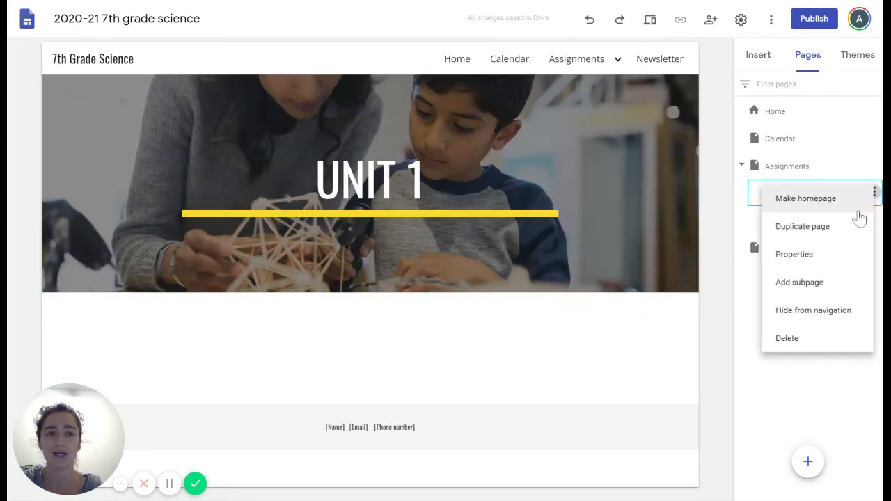
pyautogui.click(839, 311)
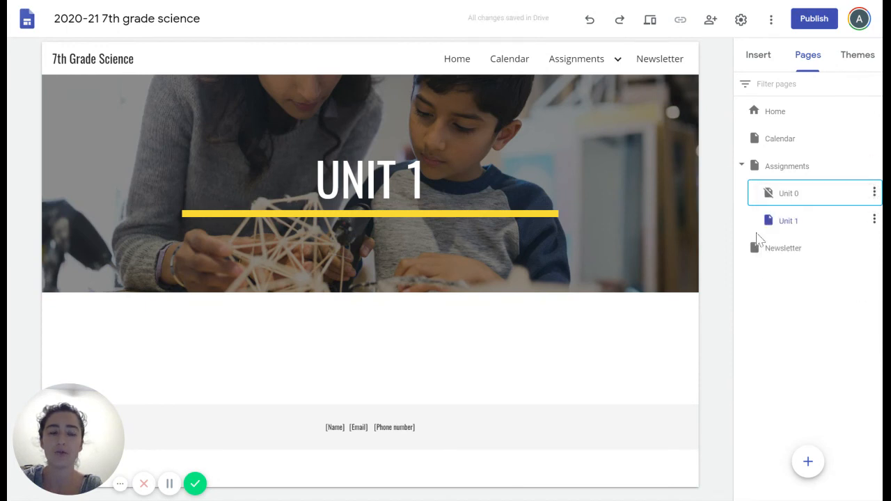
pyautogui.moveTo(603, 63)
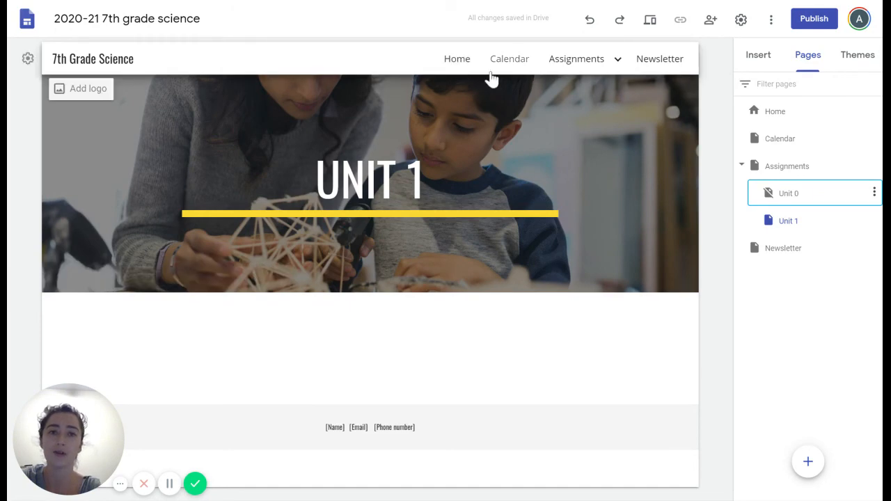
# - Open the site's Home page at the embedded syllabus section below the class overview
pyautogui.click(459, 60)
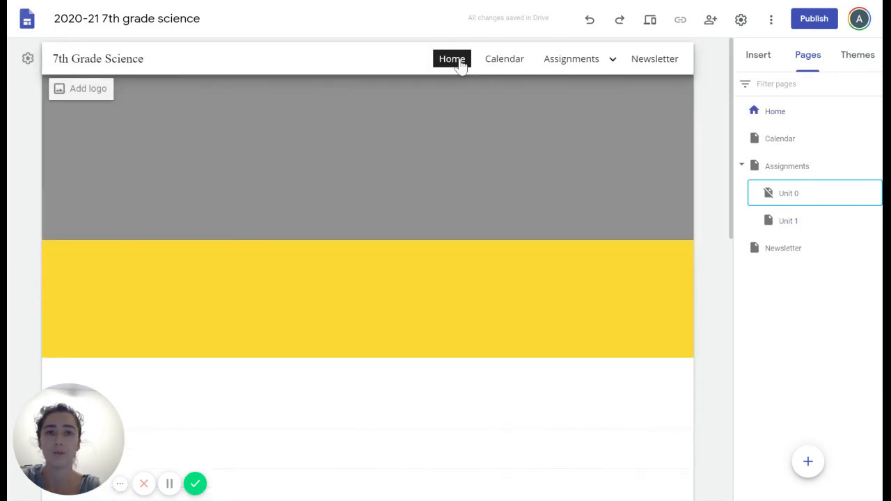
pyautogui.scroll(-5, 328, 314)
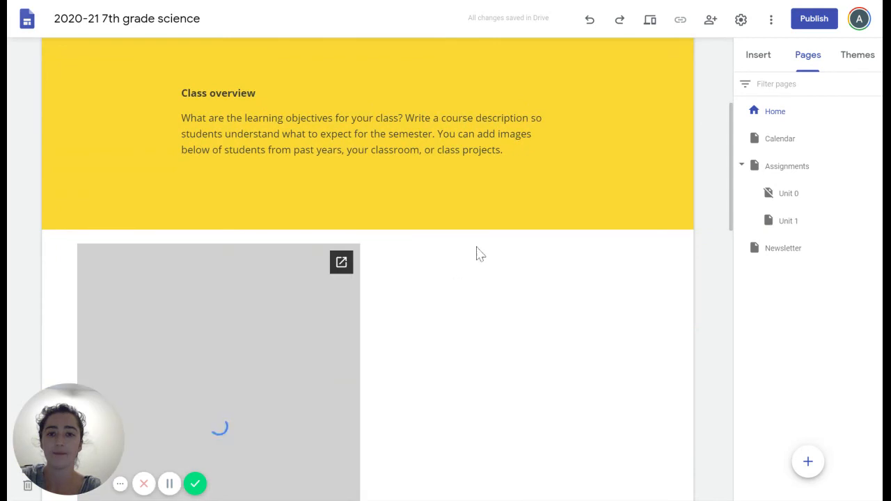
pyautogui.scroll(-3, 463, 216)
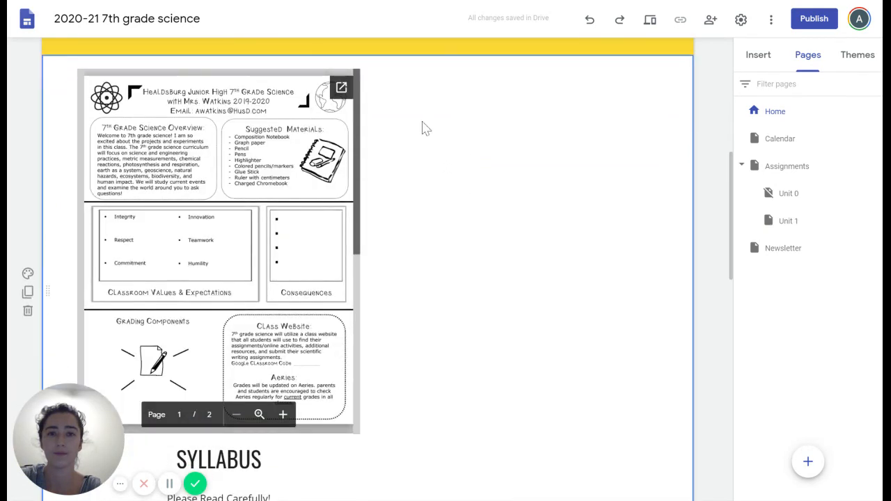
# - Add a text box reading "This week's Assignments" in the empty space beside the embedded syllabus
pyautogui.doubleClick(426, 129)
pyautogui.click(423, 128)
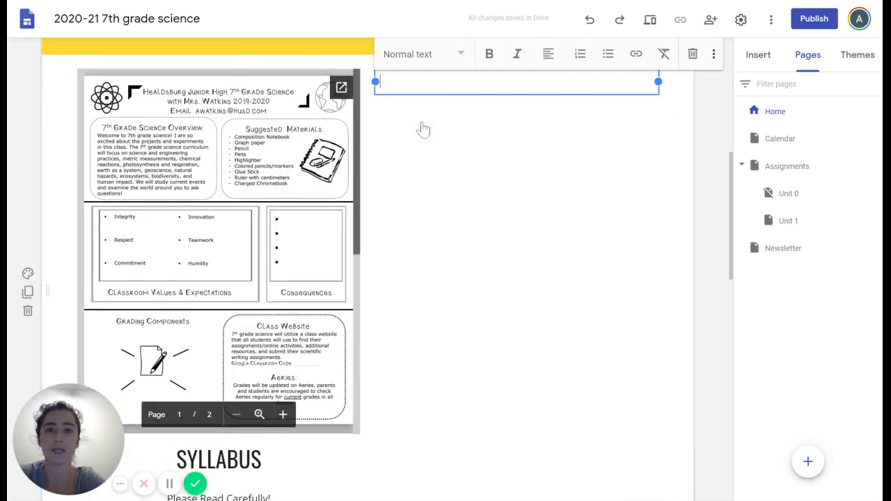
pyautogui.write('This we')
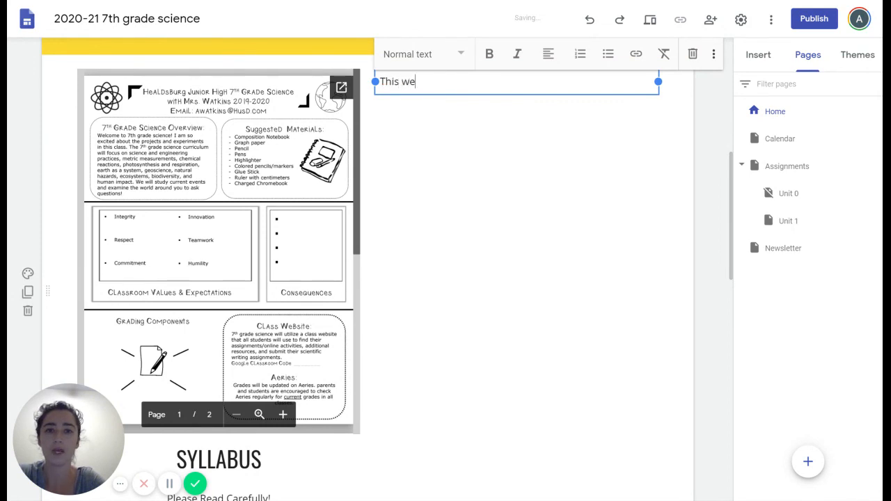
pyautogui.write("ek's Assignmet")
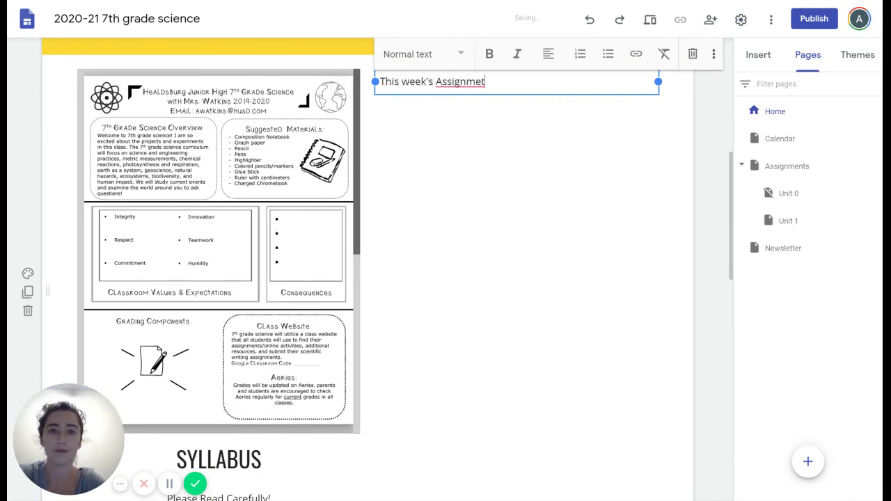
pyautogui.press('BackSpace')
pyautogui.write('nts')
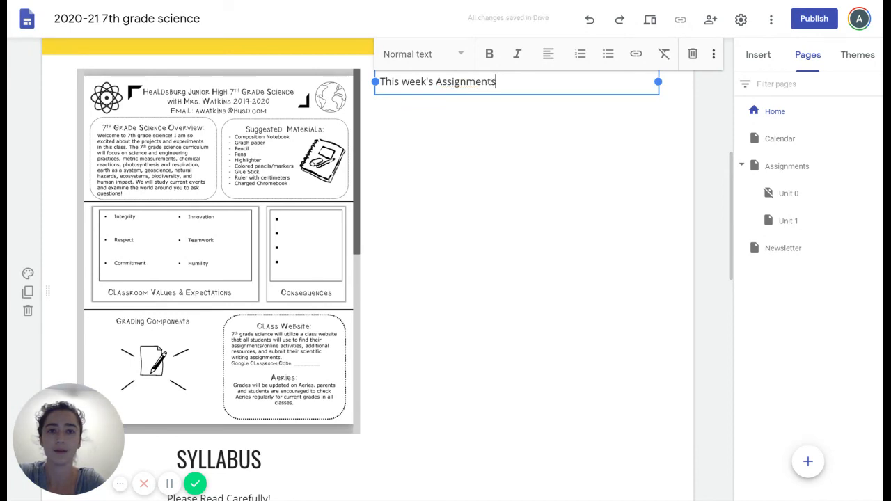
# - Check which site pages the "This week's Assignments" text can link to, and delete its text box without linking it
pyautogui.scroll(1, 452, 125)
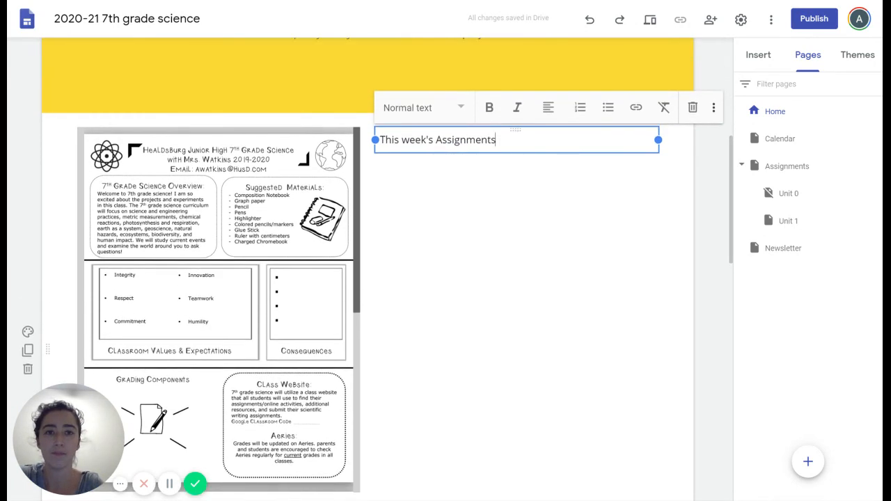
pyautogui.moveTo(496, 140); pyautogui.dragTo(376, 141)
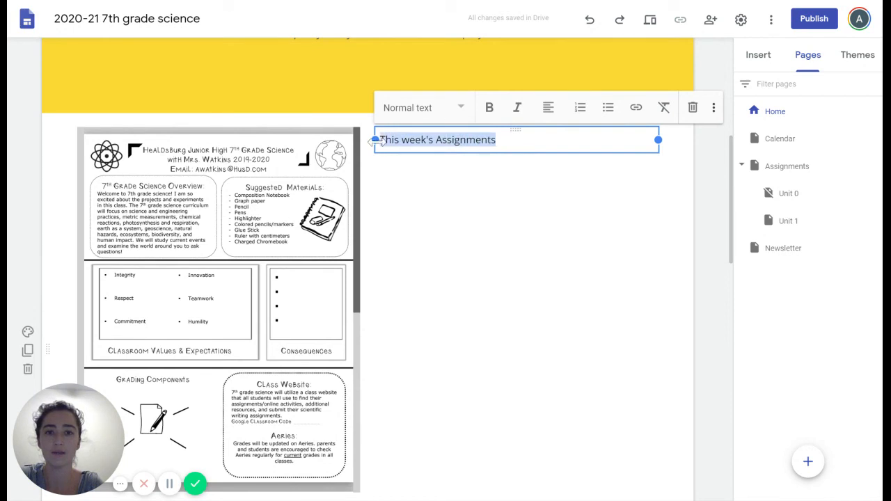
pyautogui.click(636, 109)
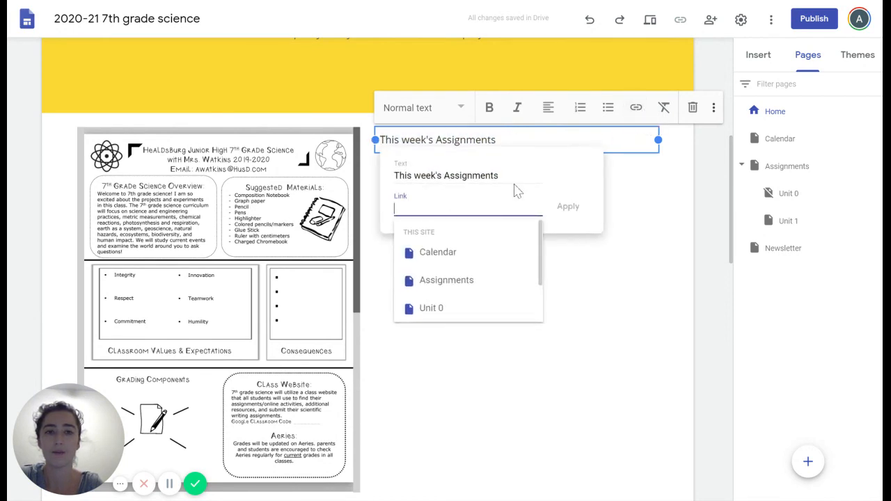
pyautogui.scroll(-1, 477, 301)
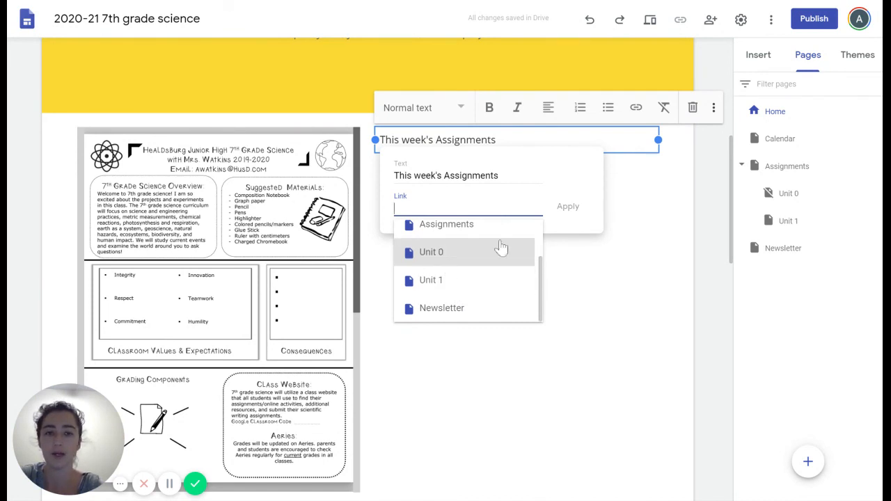
pyautogui.press('Escape')
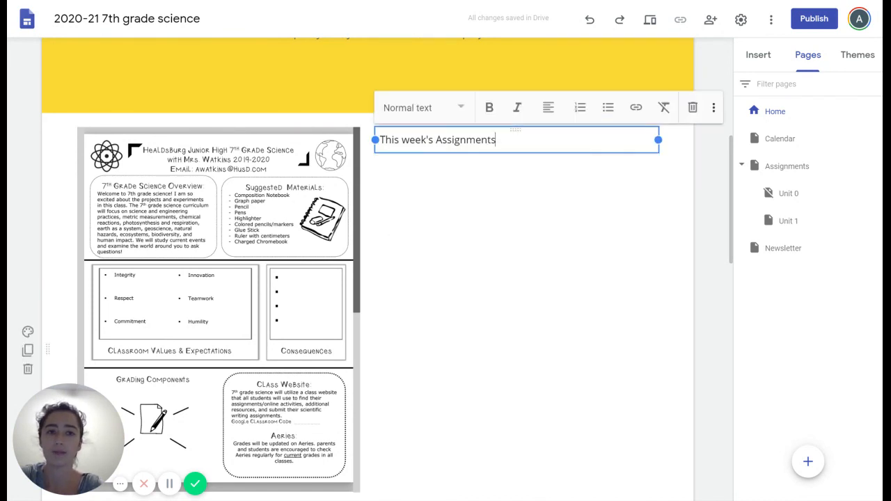
pyautogui.click(693, 108)
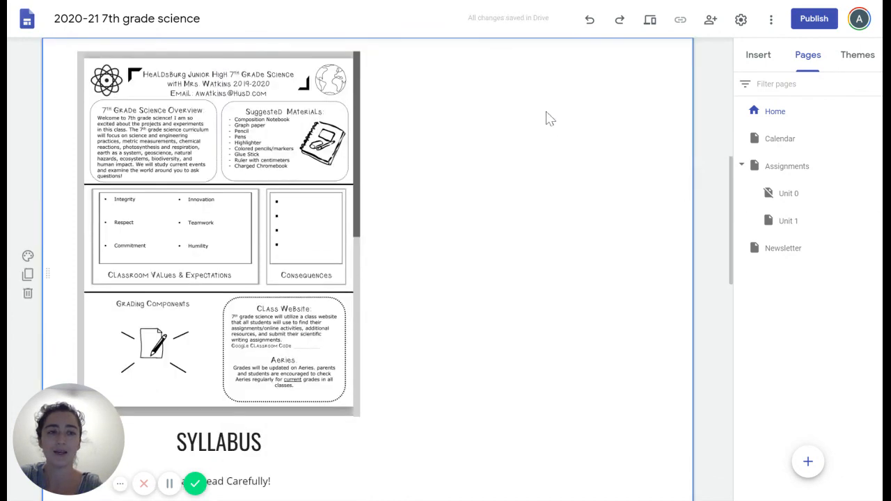
# - Insert a button named "This week's Assigments" that links to the Unit 0 page
pyautogui.click(760, 57)
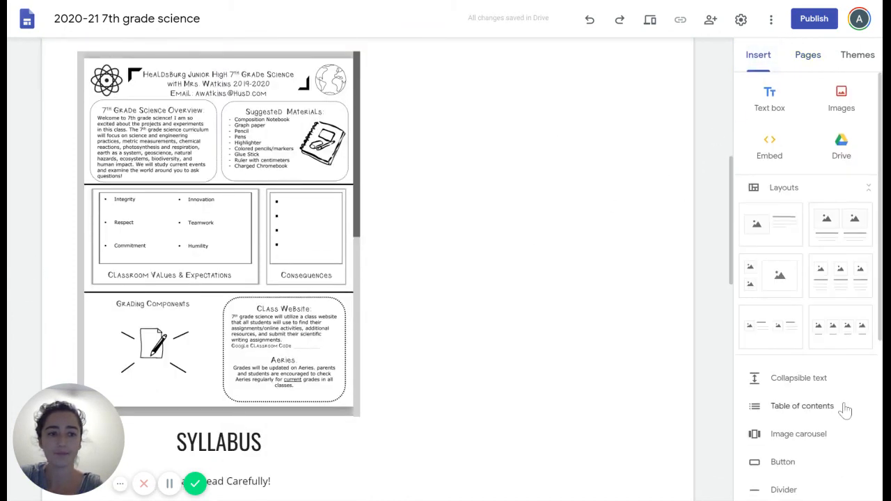
pyautogui.scroll(-2, 845, 411)
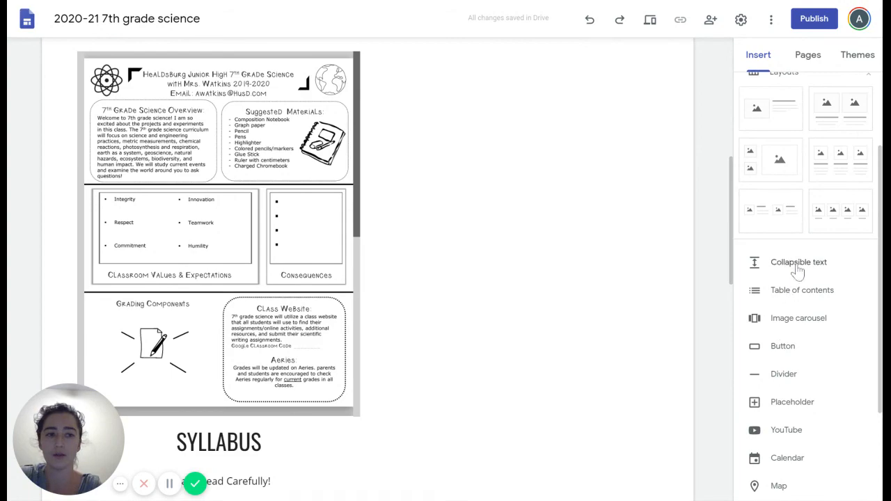
pyautogui.click(783, 354)
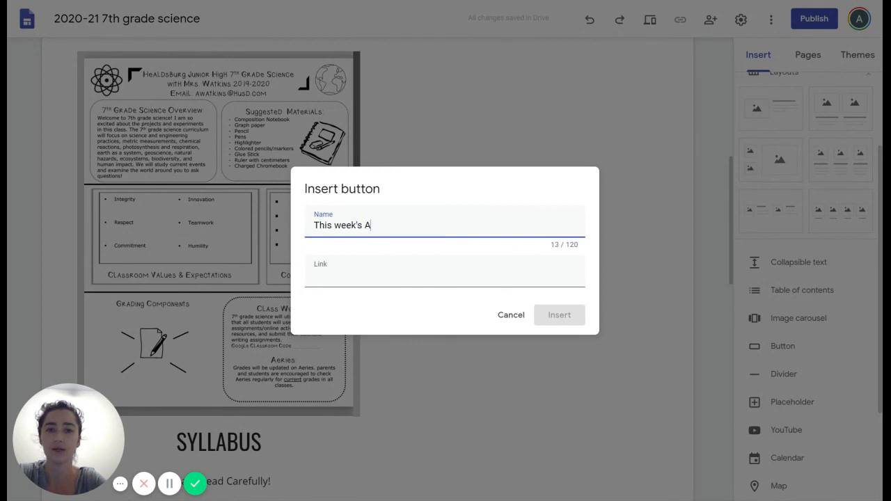
pyautogui.write("This week's Assigments")
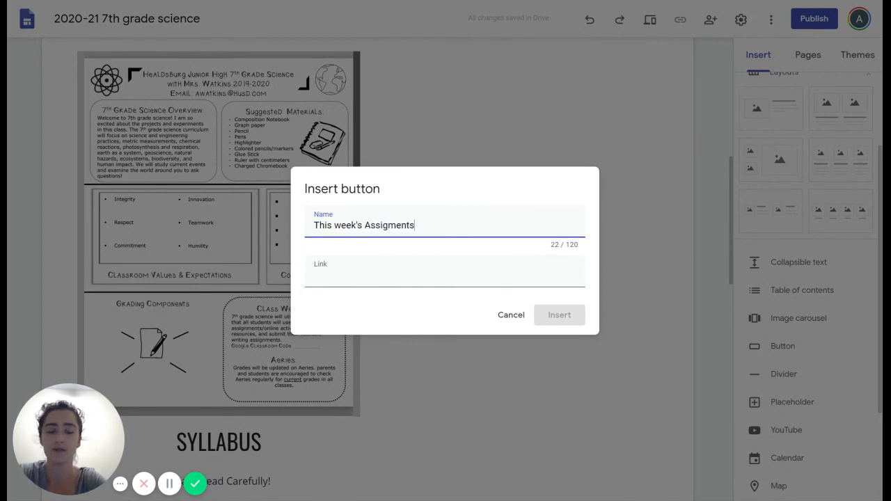
pyautogui.press('Tab')
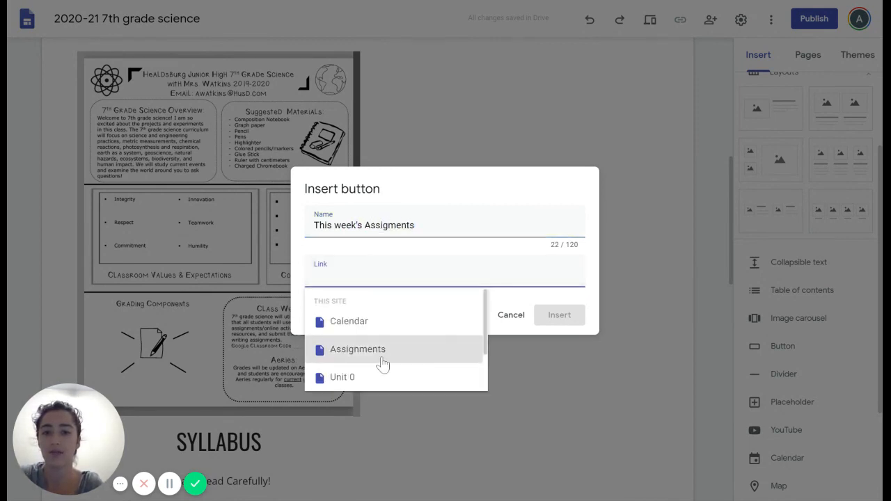
pyautogui.click(387, 374)
pyautogui.click(551, 318)
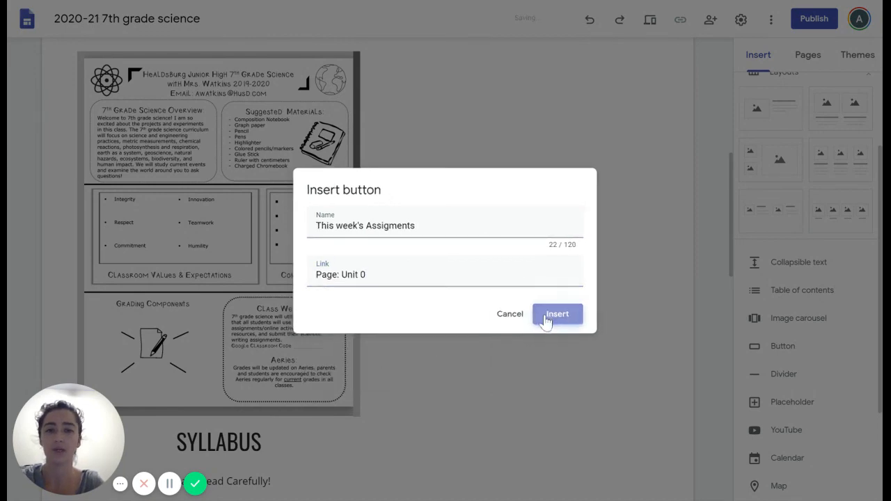
# - Move the assignments button's section between the class overview and the syllabus, and place the button at the section's right side
pyautogui.moveTo(165, 281); pyautogui.dragTo(196, 288)
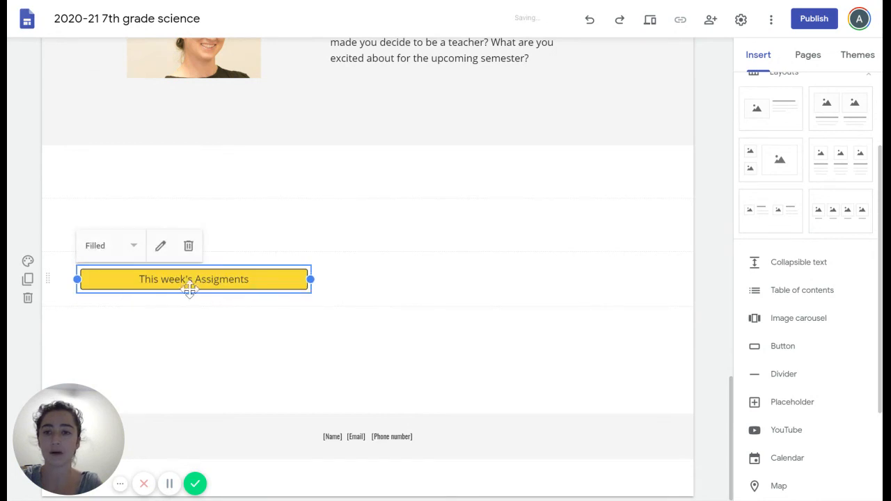
pyautogui.moveTo(49, 279); pyautogui.dragTo(145, 146)
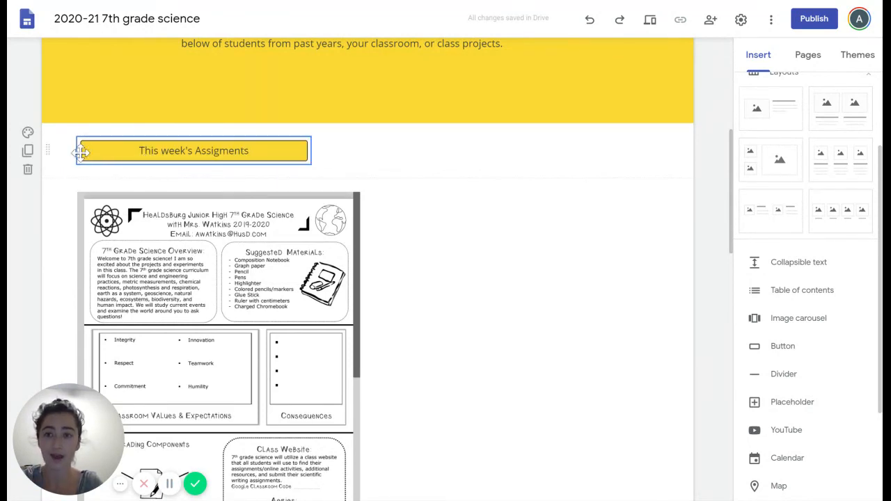
pyautogui.moveTo(93, 154); pyautogui.dragTo(622, 171)
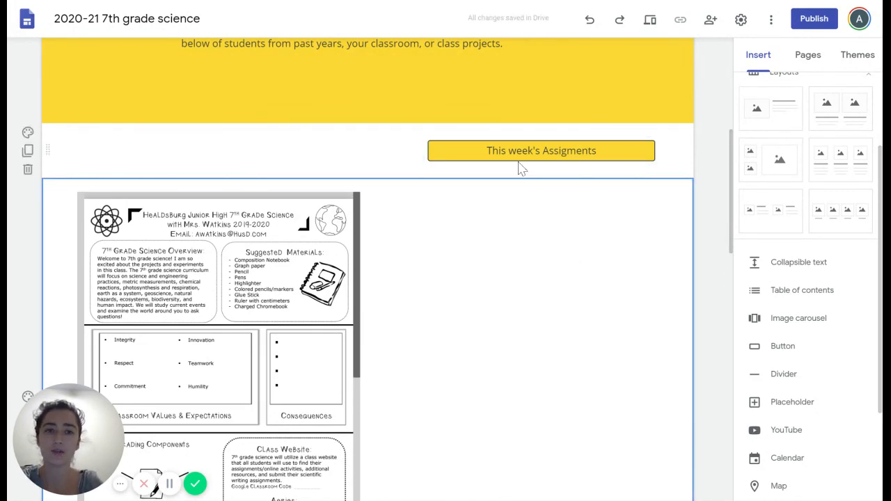
pyautogui.scroll(4, 589, 314)
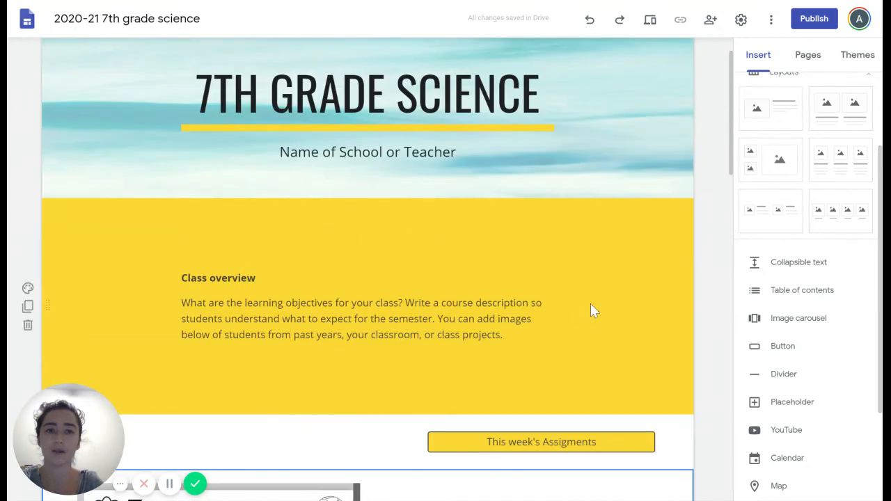